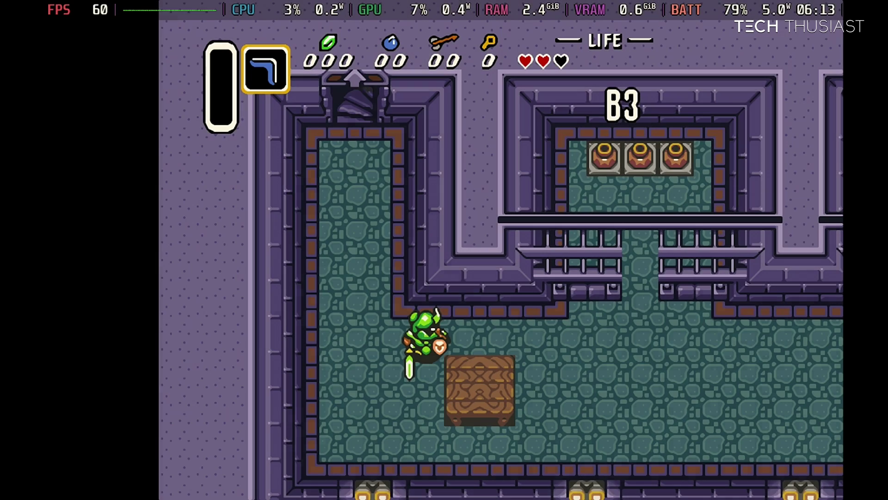
key("Left")
key("Up")
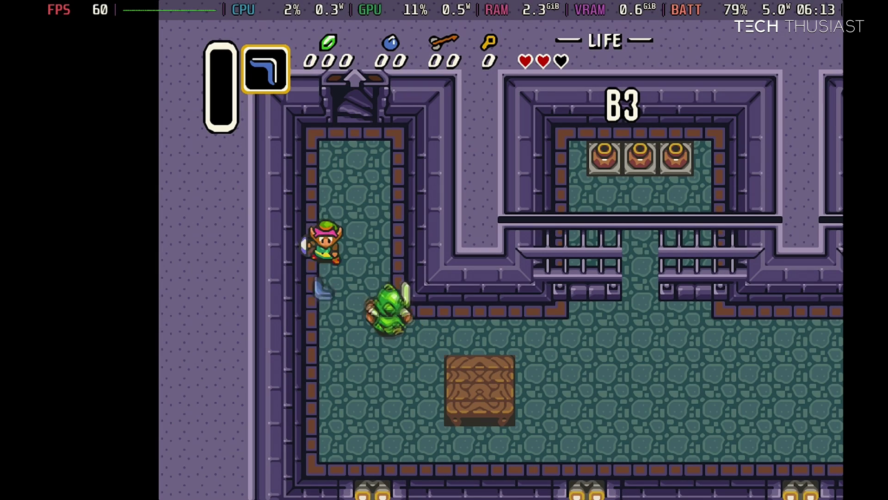
key("Down")
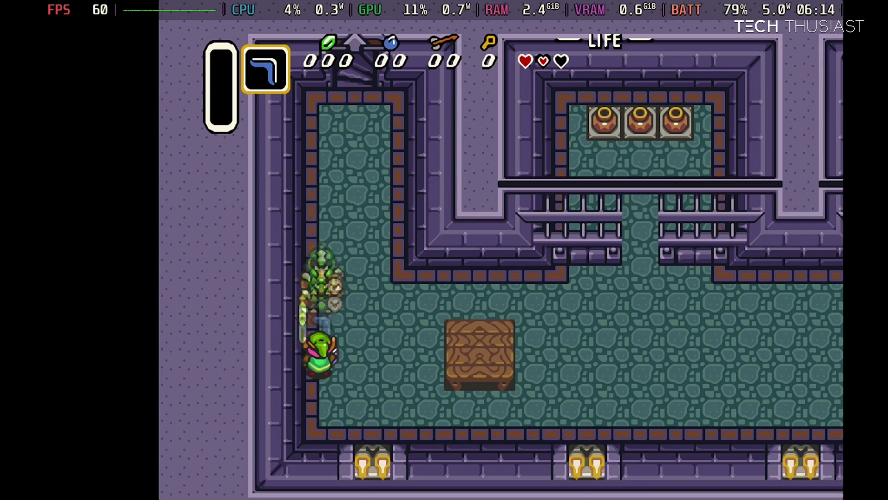
key("Up")
key("Up")
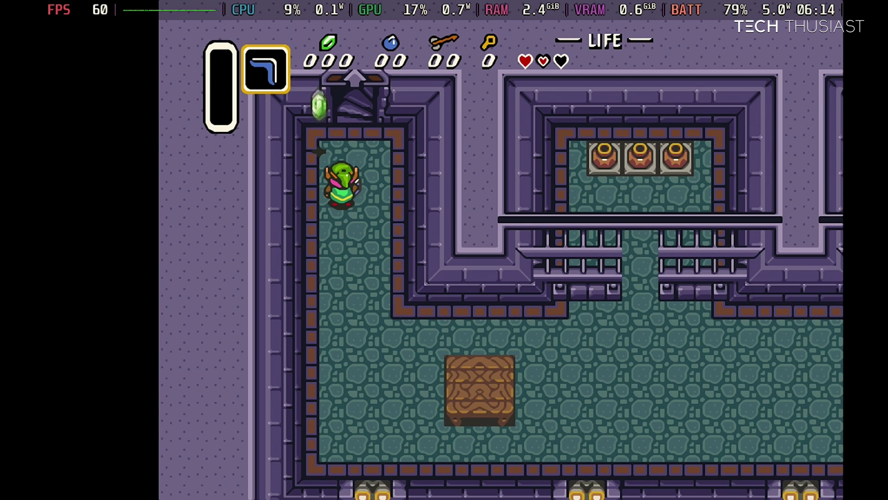
key("Left")
key("Up")
key("Down")
key("Right")
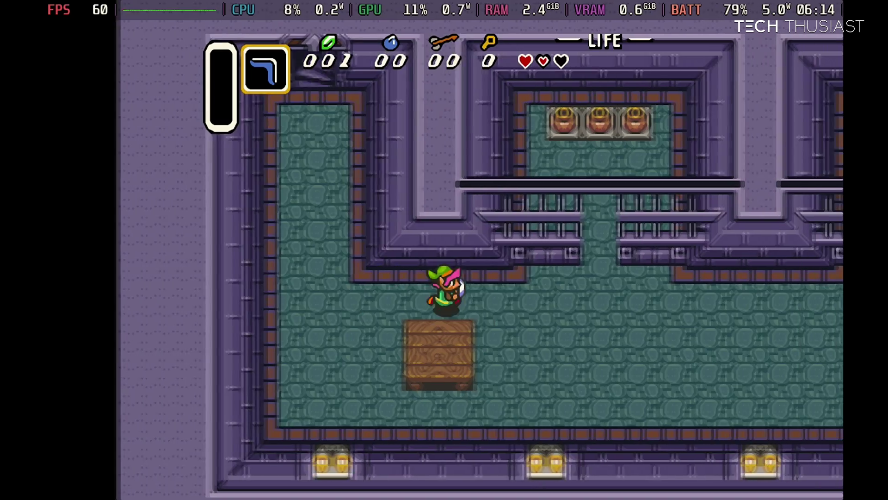
key("Up")
key("Up")
key("a")
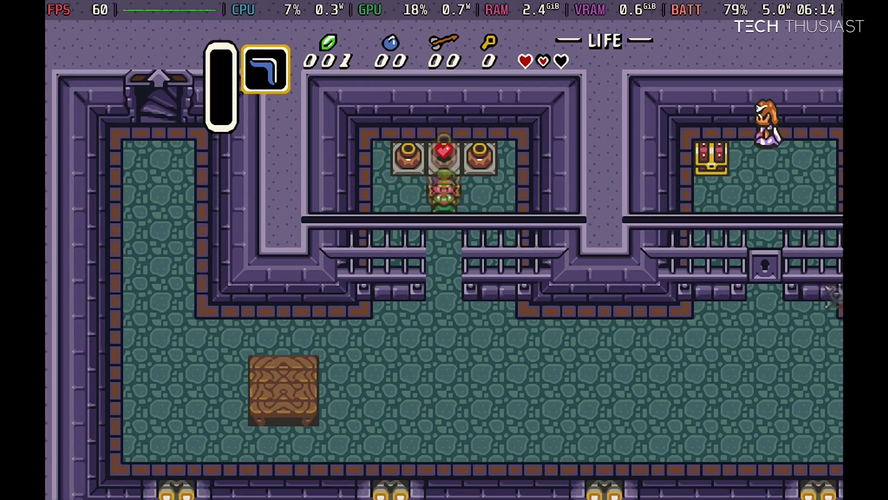
key("Down")
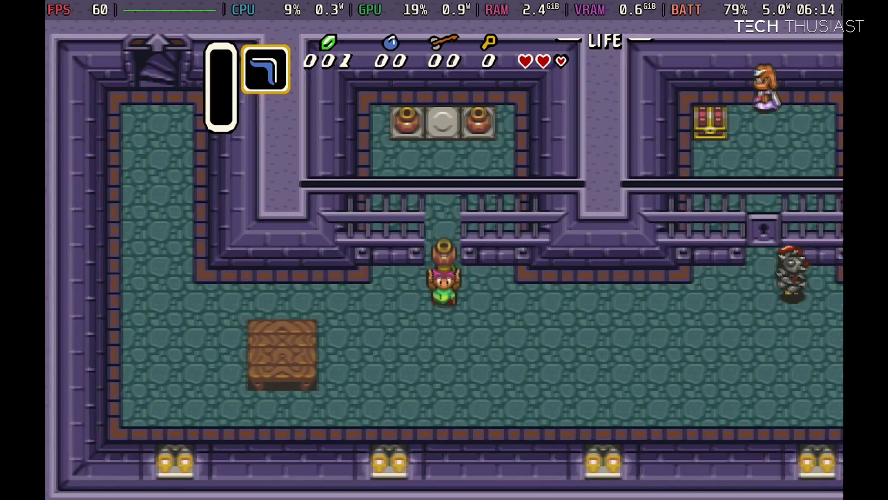
key("Right")
key("a")
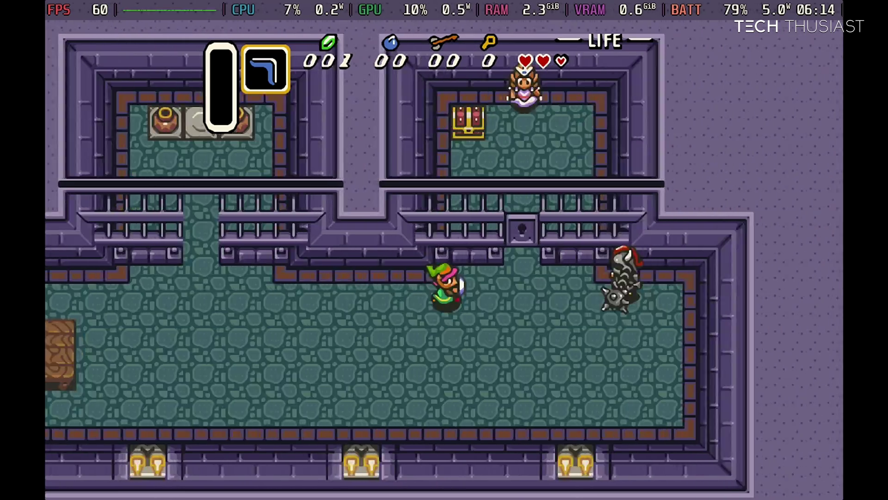
key("Right")
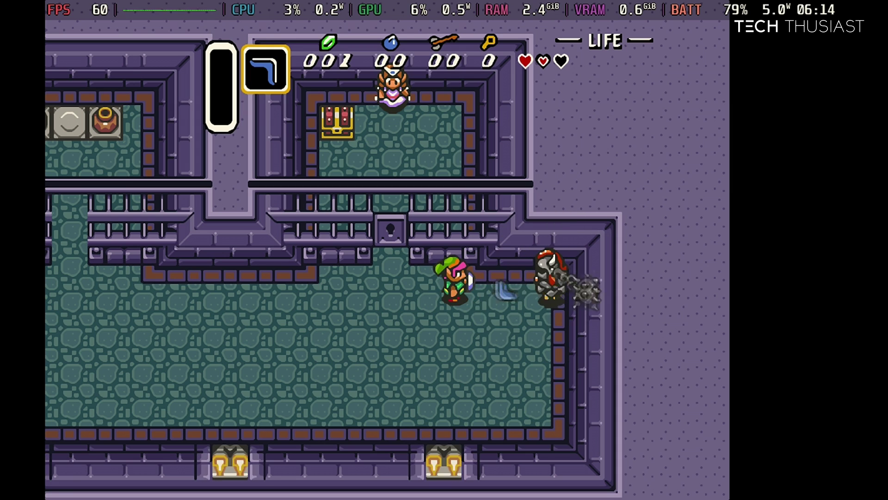
key("Right")
key("b")
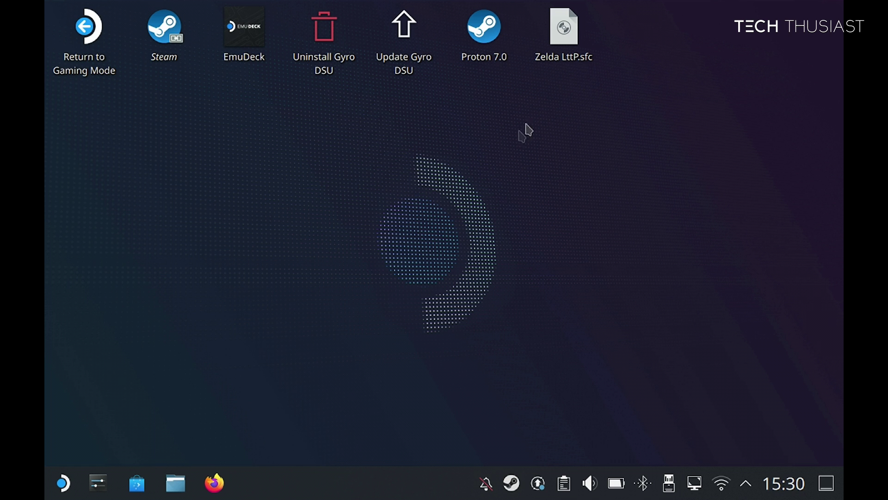
Launch the GtkHash checksum calculator from the list of all installed applications.
left_click(63, 481)
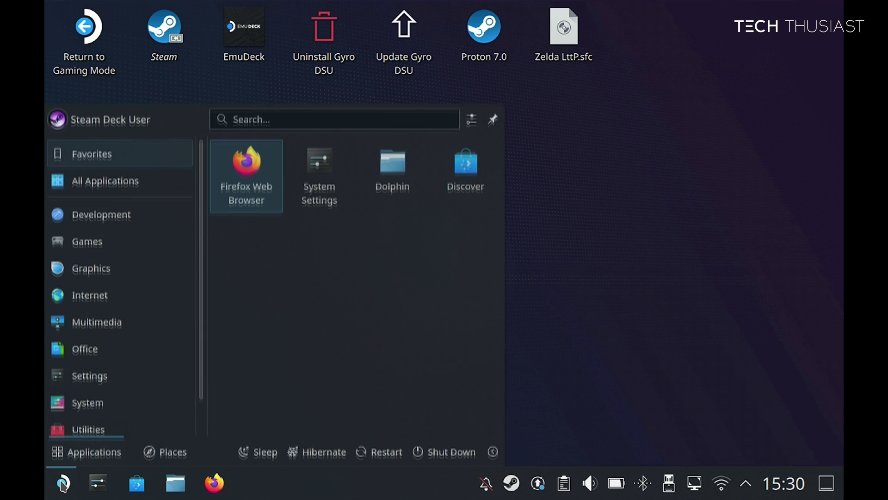
mouse_move(135, 187)
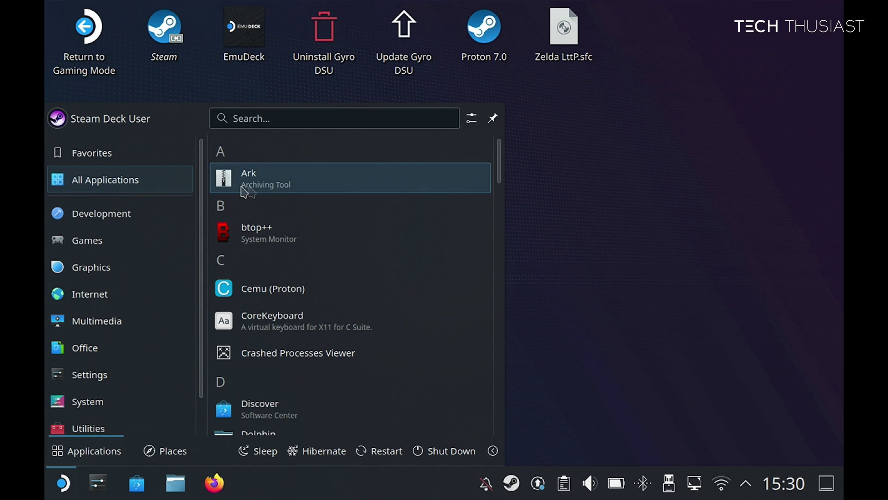
scroll(341, 236, "down", 3)
scroll(314, 282, "down", 4)
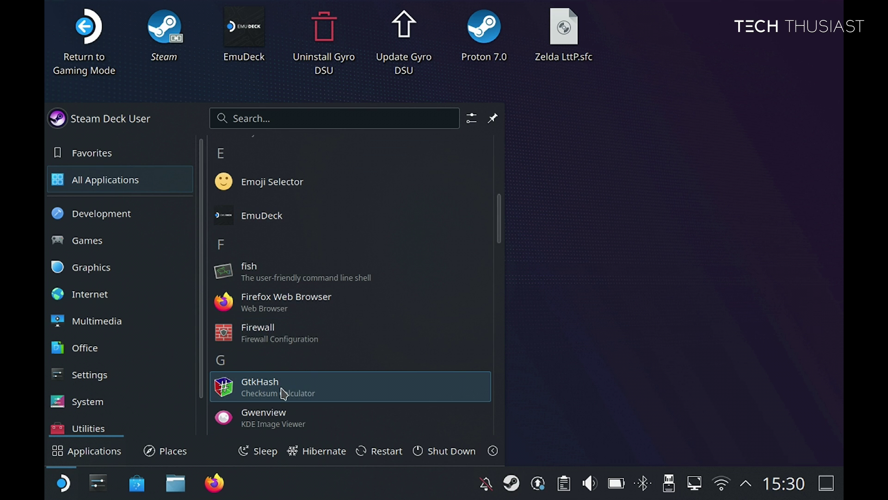
left_click(283, 393)
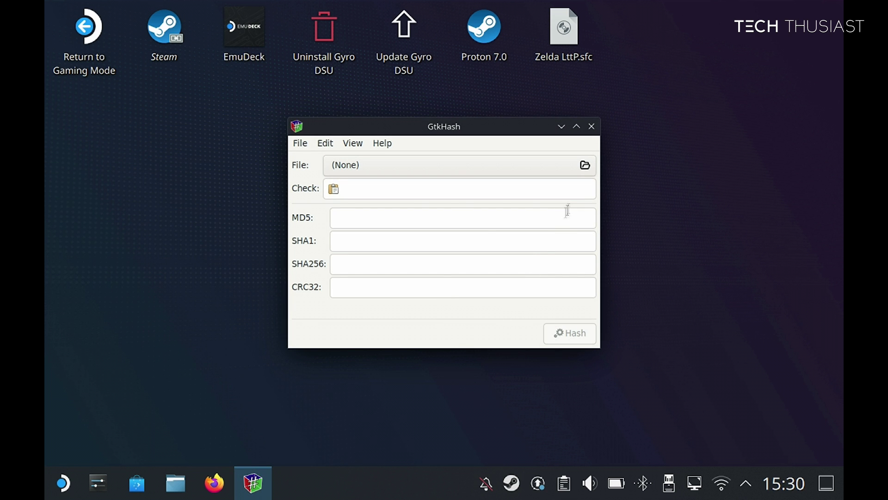
Generate the hashes of Zelda LttP.sfc from the Desktop folder, then close the checksum calculator.
left_click(585, 165)
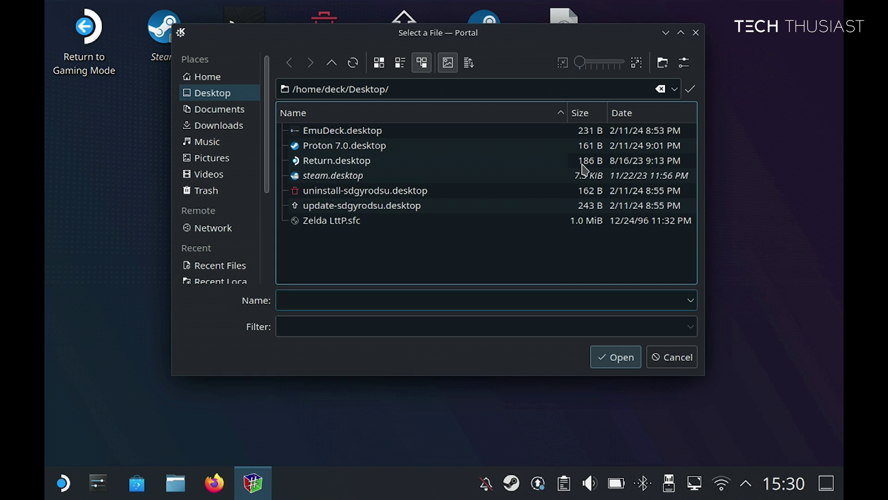
left_click(353, 220)
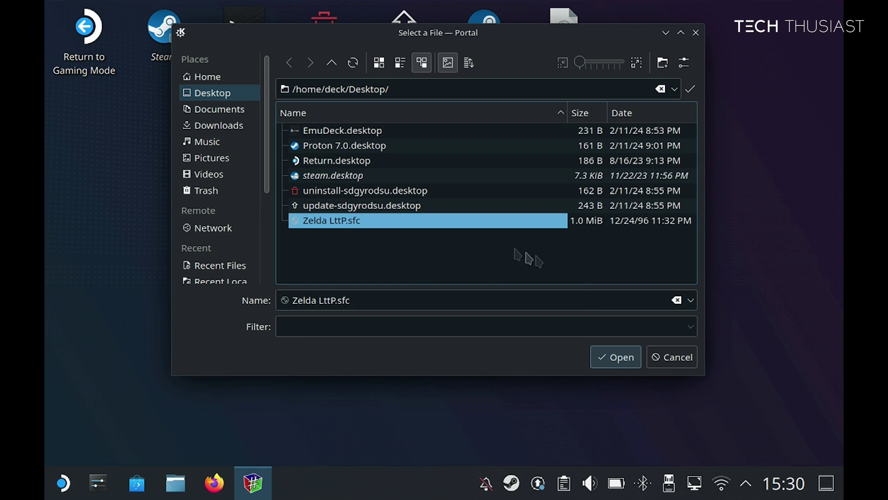
left_click(608, 358)
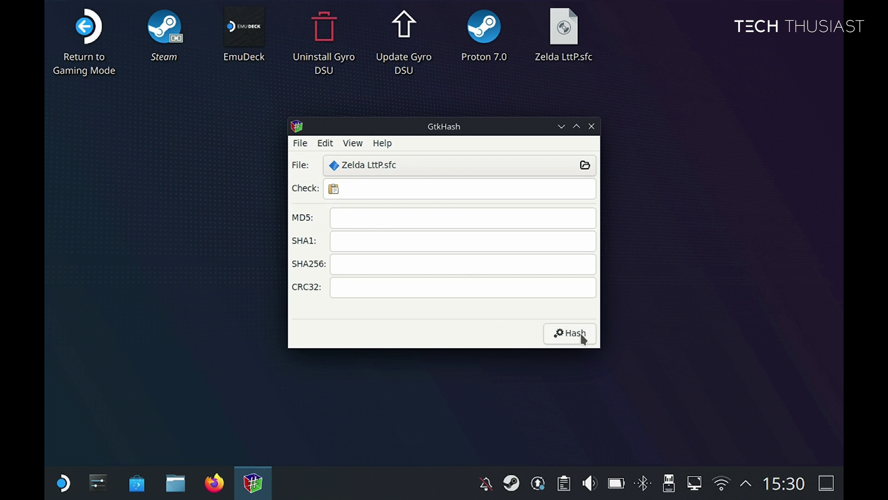
left_click(583, 340)
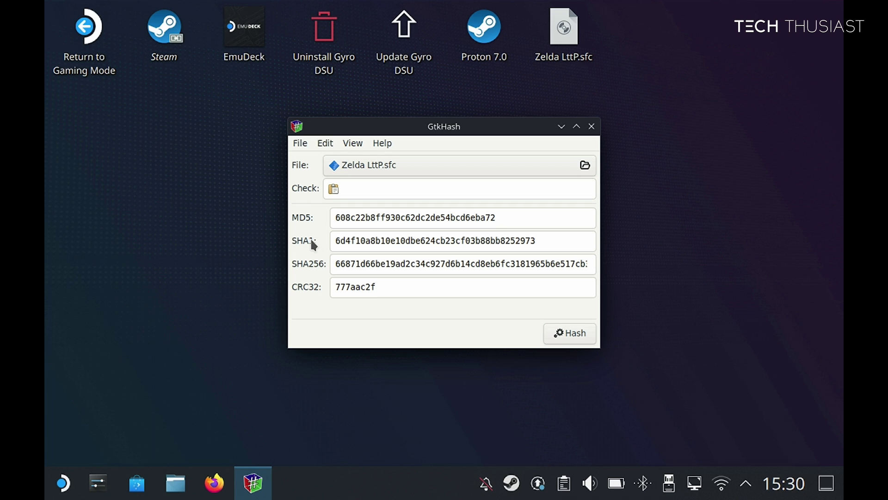
left_click(591, 127)
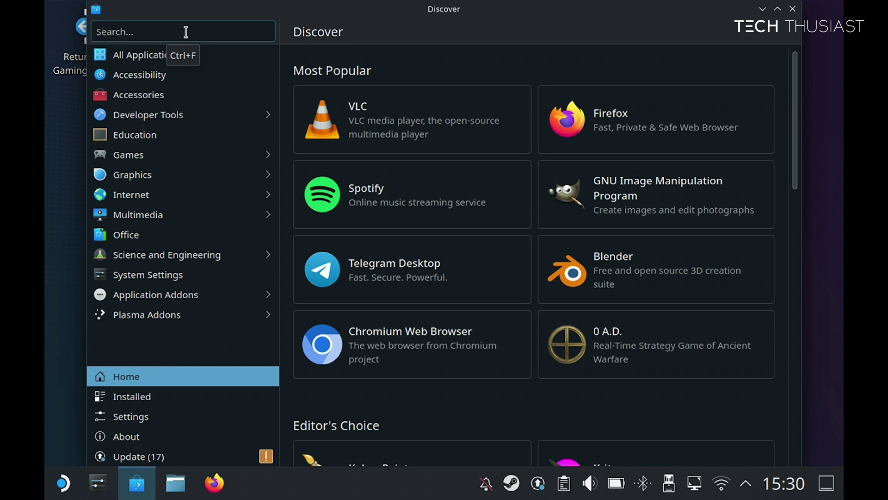
Search Discover for "zelda" and install the zelda3 application, closing the store when the installation is done.
type("zelda")
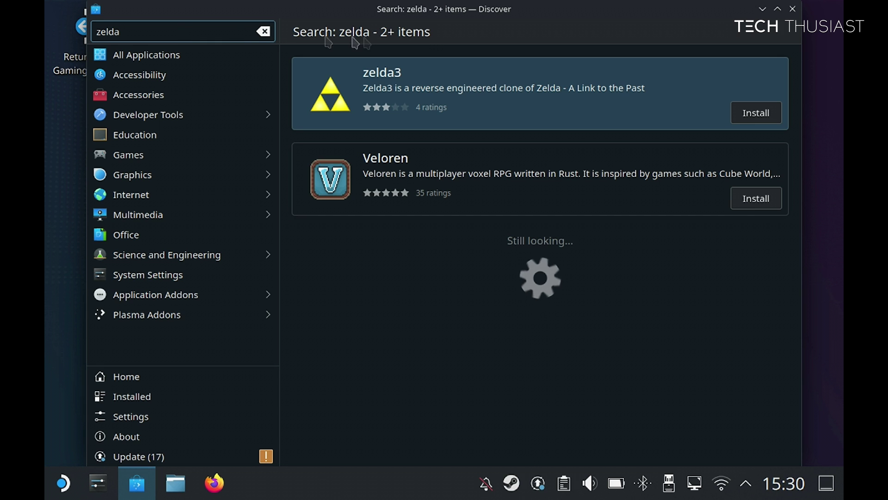
left_click(750, 119)
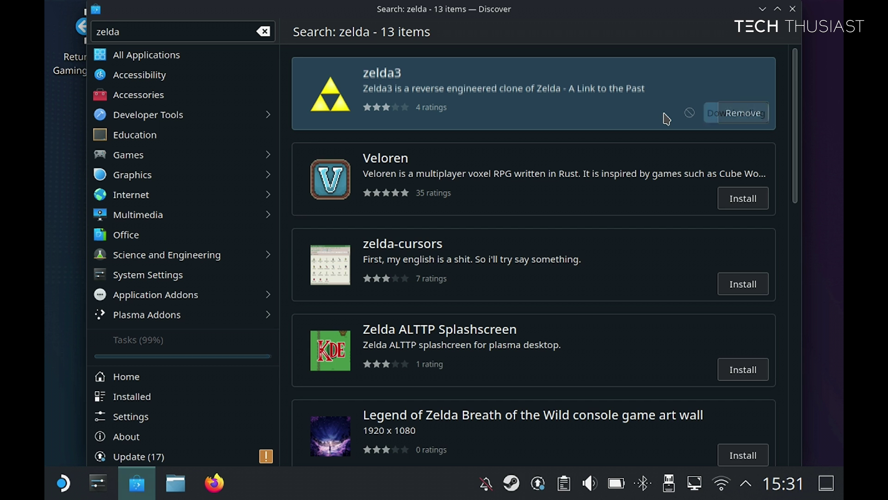
left_click(792, 9)
Launch Zelda3 from the end of the list of all installed applications.
left_click(63, 483)
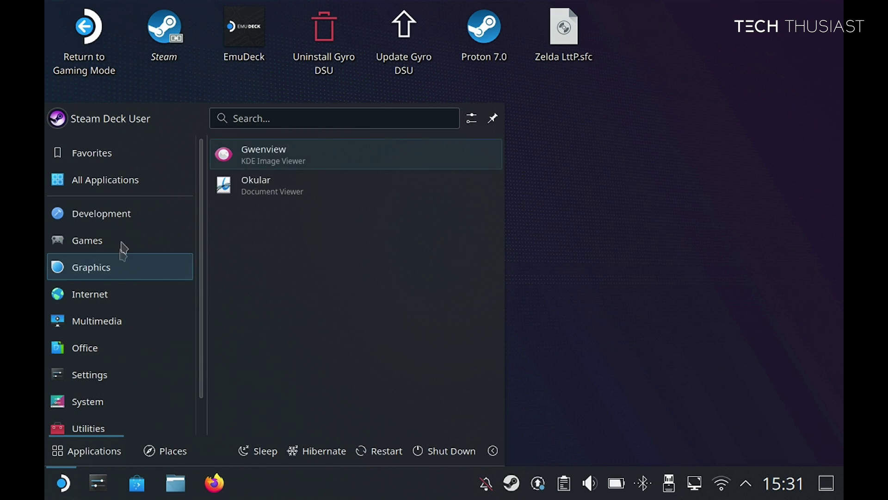
mouse_move(128, 184)
left_click_drag(501, 165, 502, 428)
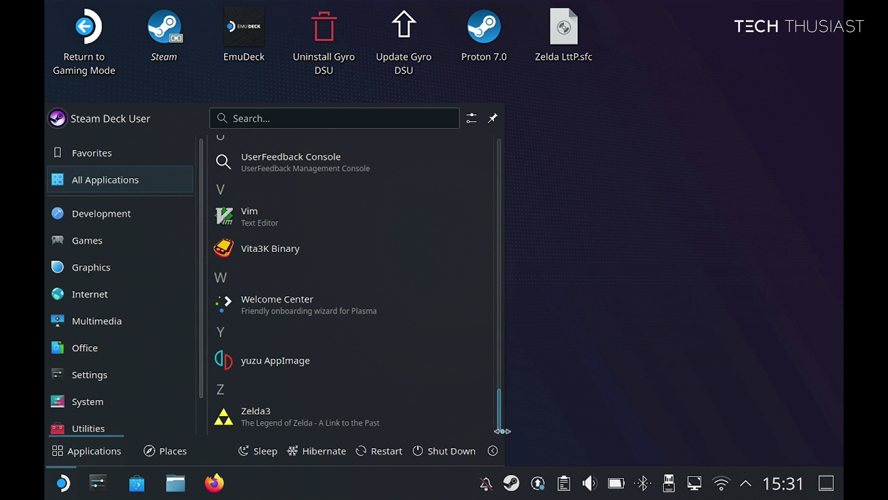
left_click(305, 419)
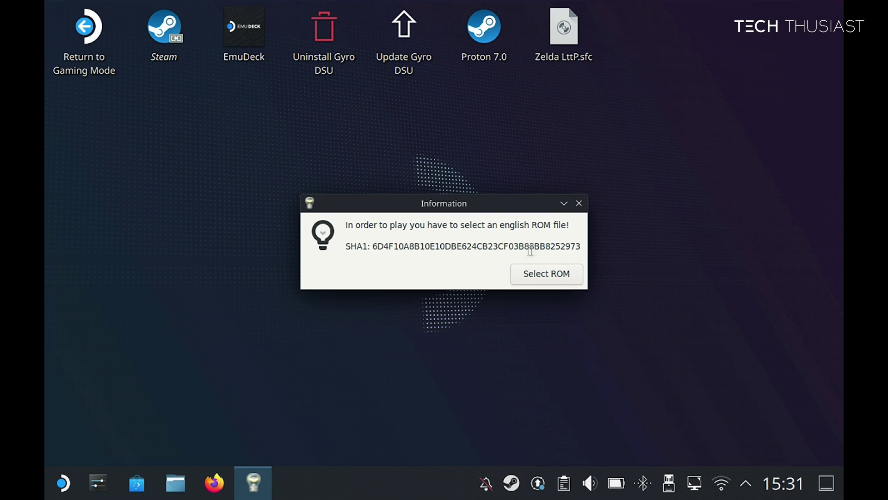
Choose Zelda LttP.sfc from the Desktop folder as the English ROM file.
left_click(547, 270)
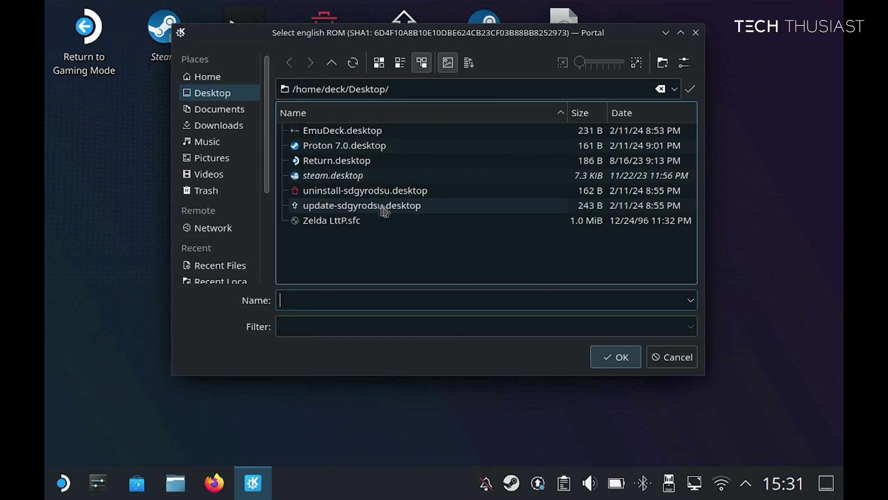
left_click(342, 220)
left_click(604, 358)
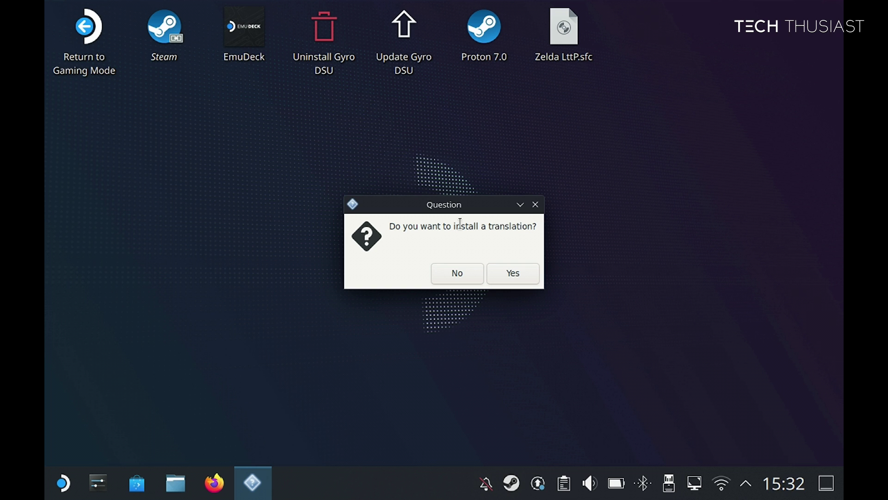
Decline the translation install and activate the xBRZ filter.
left_click(461, 270)
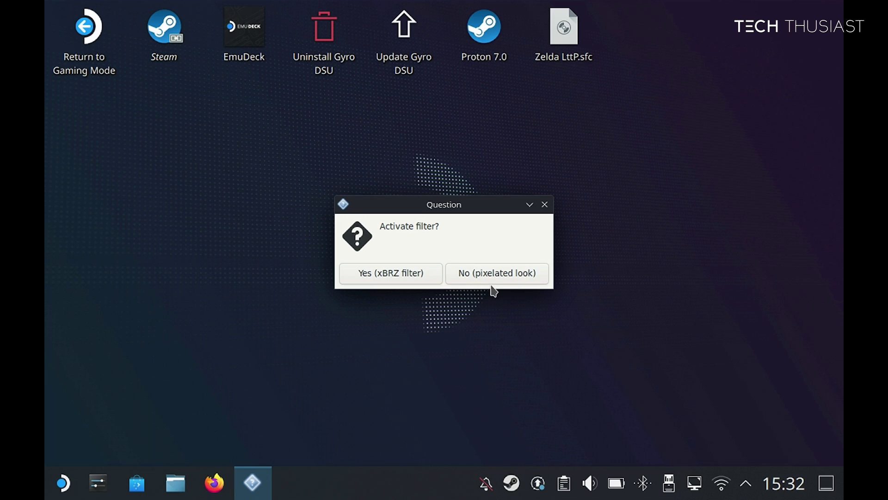
left_click(407, 278)
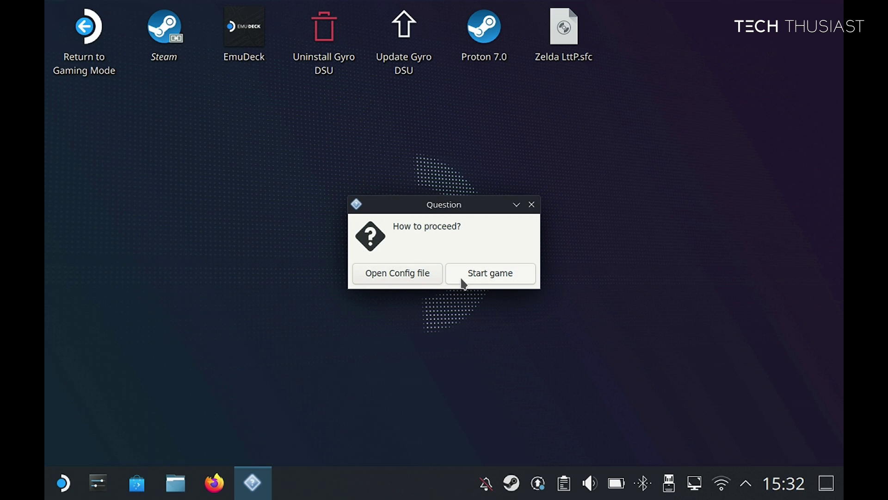
Open the game's config file and set ExtendedAspectRatio to 16:10 in the General section.
left_click(409, 278)
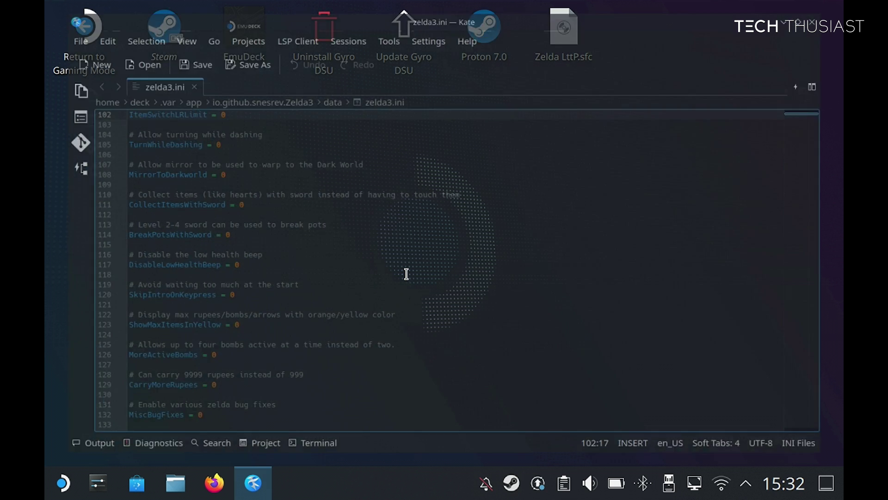
scroll(510, 245, "up", 20)
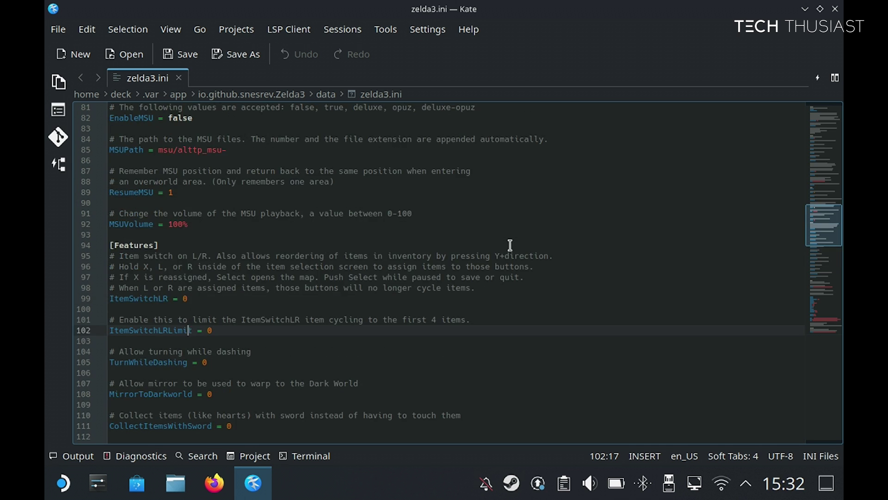
scroll(510, 245, "up", 14)
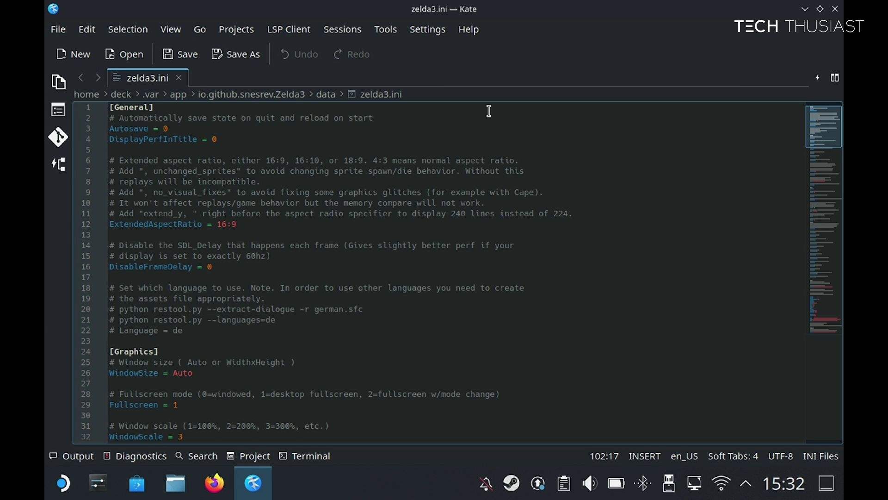
left_click(239, 224)
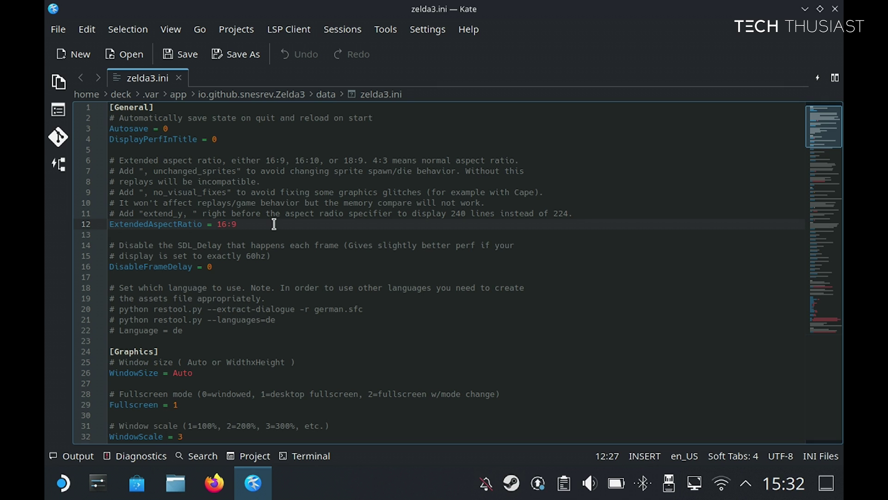
key("BackSpace")
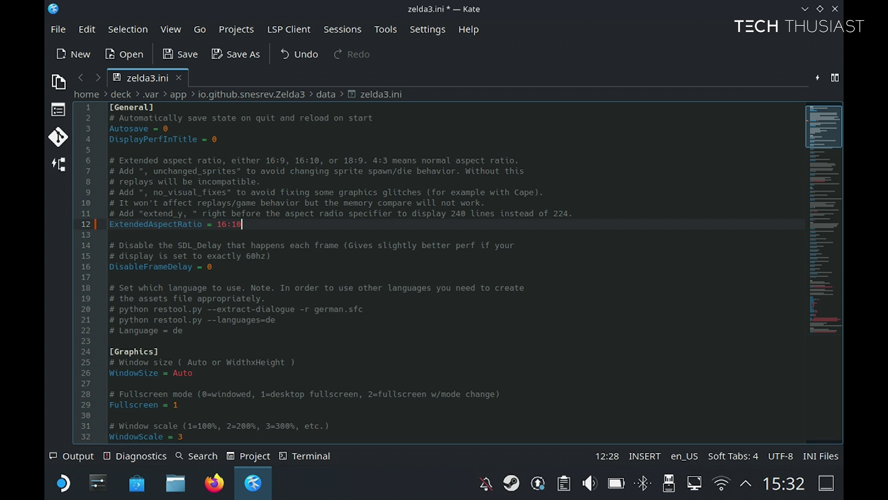
Review the Graphics and Sound settings in zelda3.ini, including the shader path and MSU audio options.
scroll(214, 308, "down", 1)
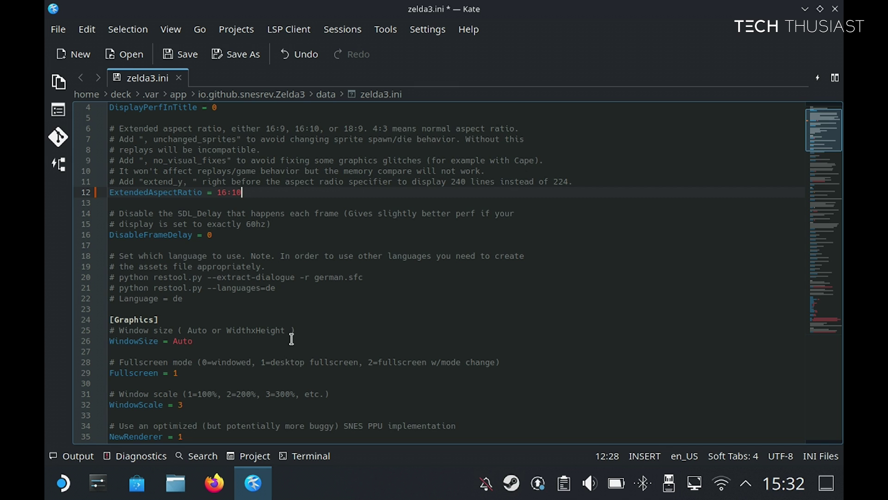
scroll(291, 339, "down", 2)
scroll(292, 339, "down", 1)
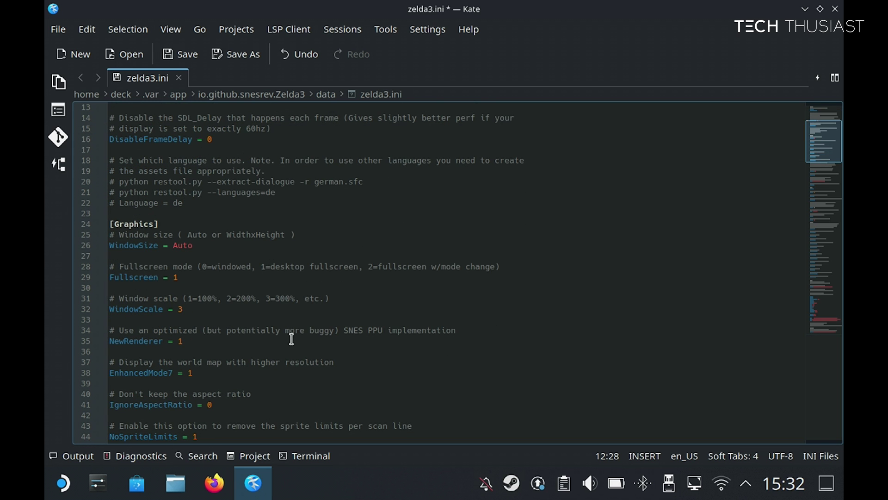
scroll(292, 339, "down", 2)
scroll(298, 317, "down", 2)
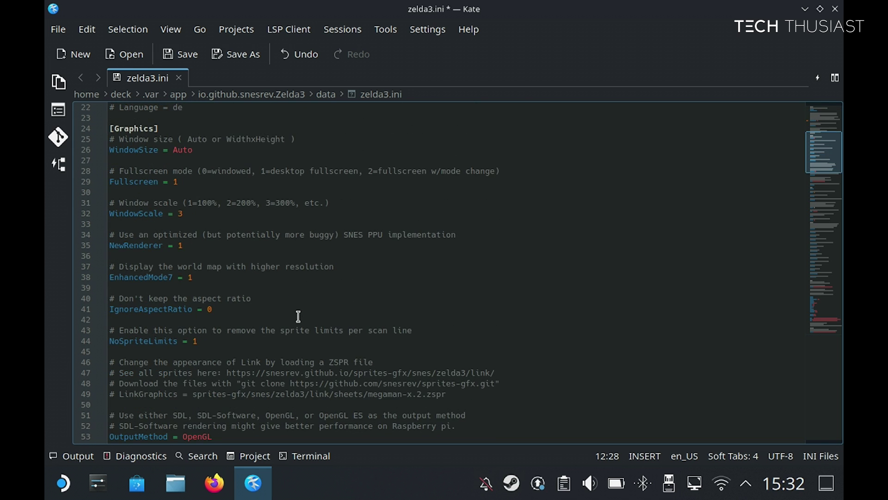
scroll(300, 299, "down", 1)
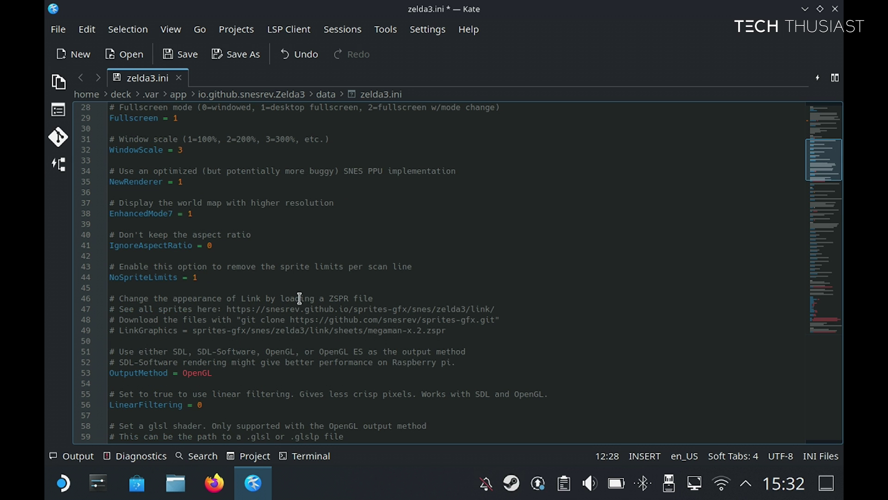
scroll(300, 298, "down", 7)
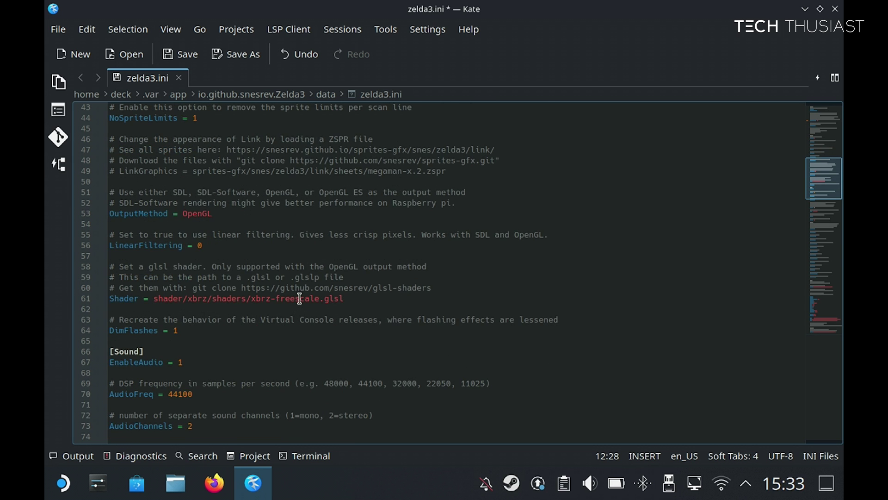
scroll(299, 299, "down", 8)
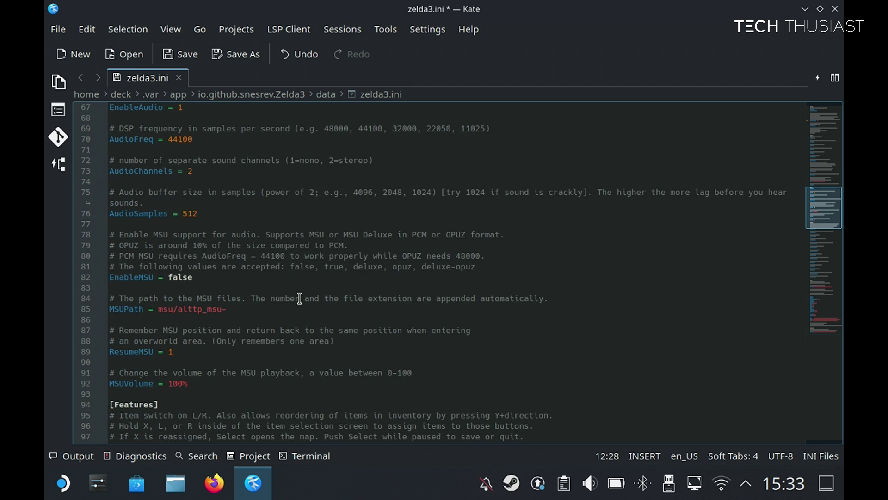
Set CollectItemsWithSword and BreakPotsWithSword to 1 in the Features section.
scroll(299, 299, "down", 2)
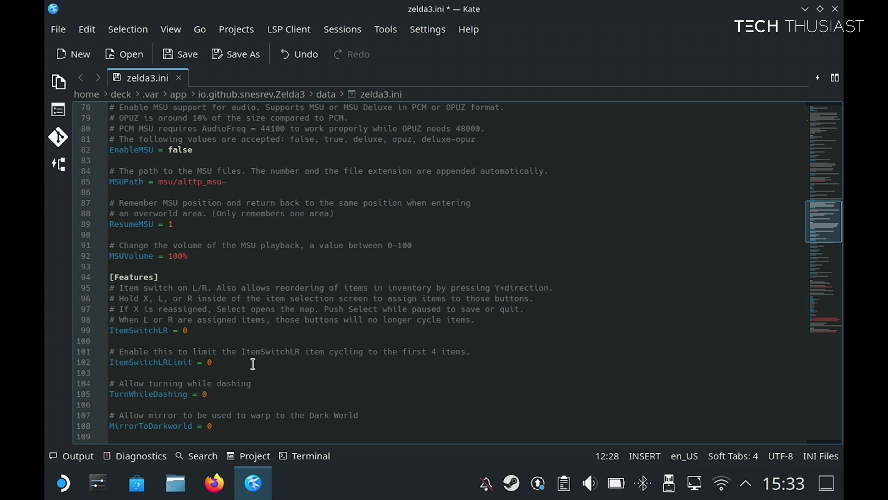
scroll(254, 364, "down", 1)
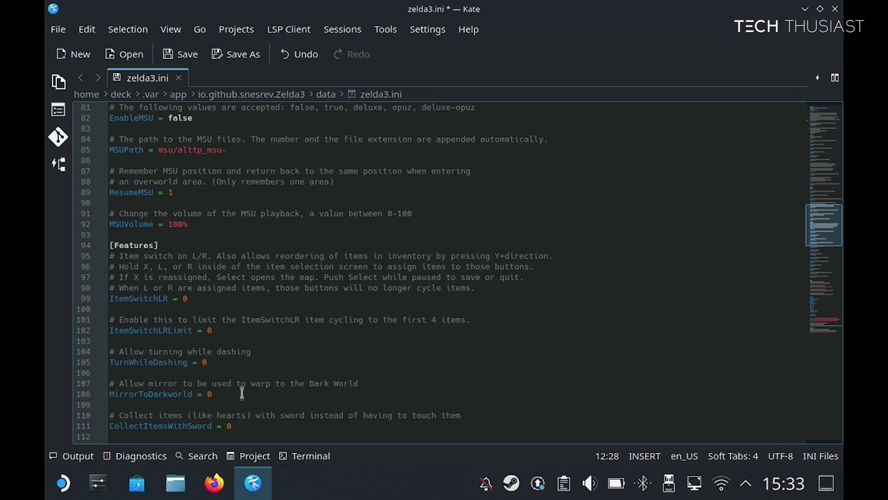
left_click(234, 426)
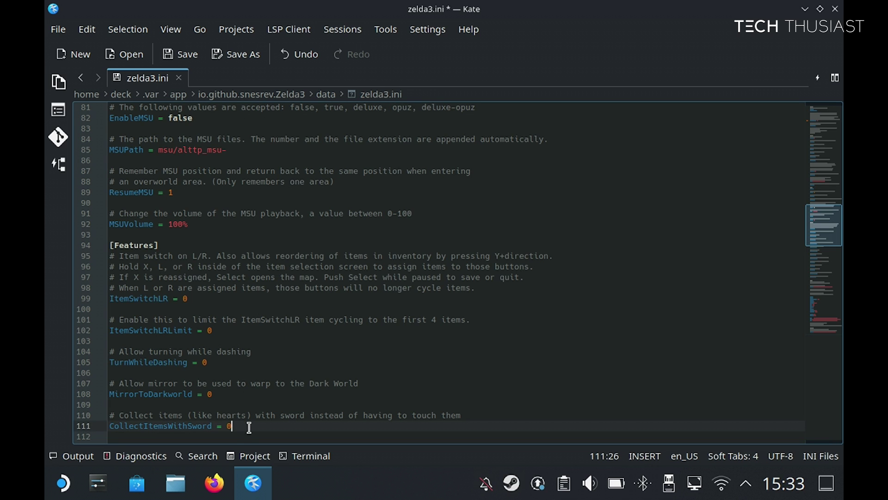
key("BackSpace")
type("1")
scroll(264, 408, "down", 1)
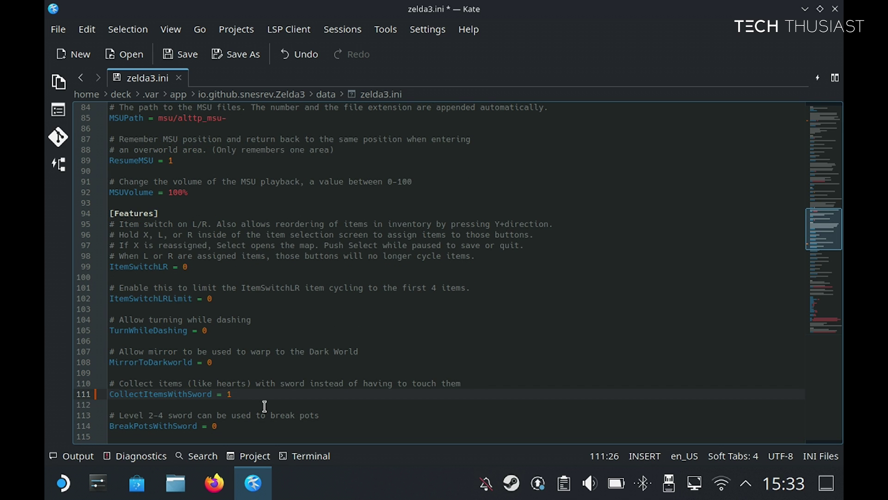
left_click(232, 425)
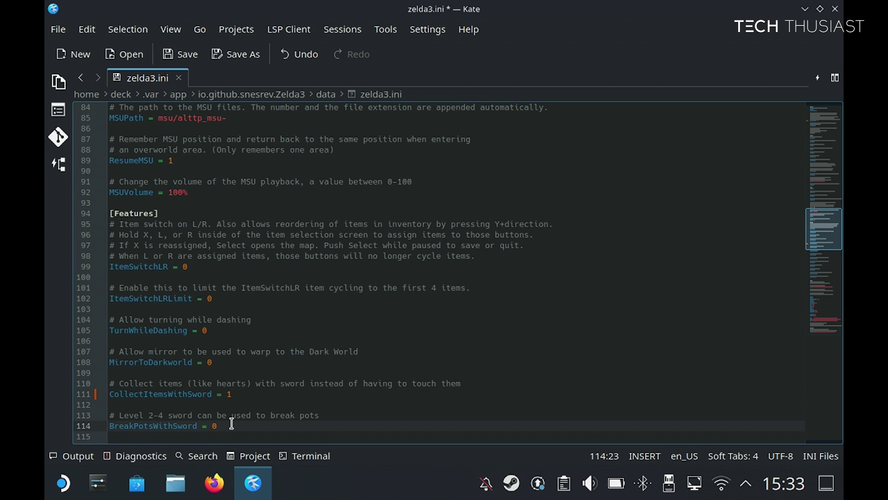
key("BackSpace")
Set ShowMaxItemsInYellow to 1 in the Features section so maxed-out items display in yellow.
scroll(232, 422, "down", 1)
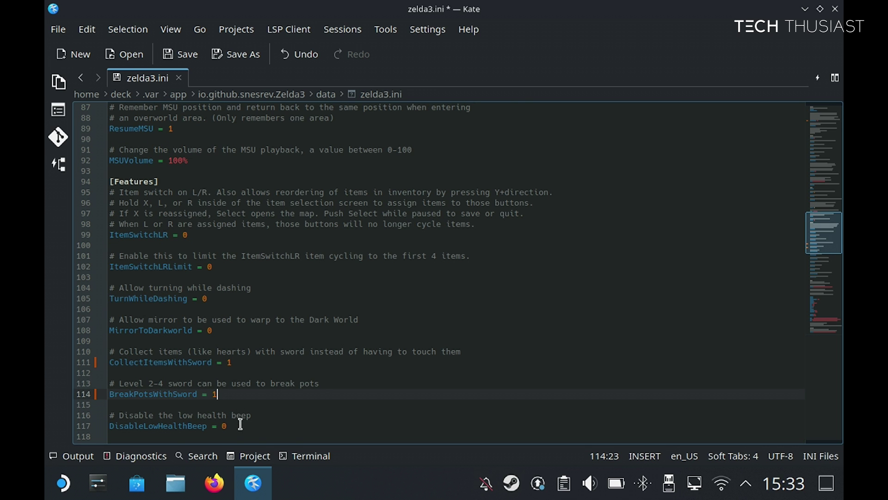
scroll(240, 424, "down", 1)
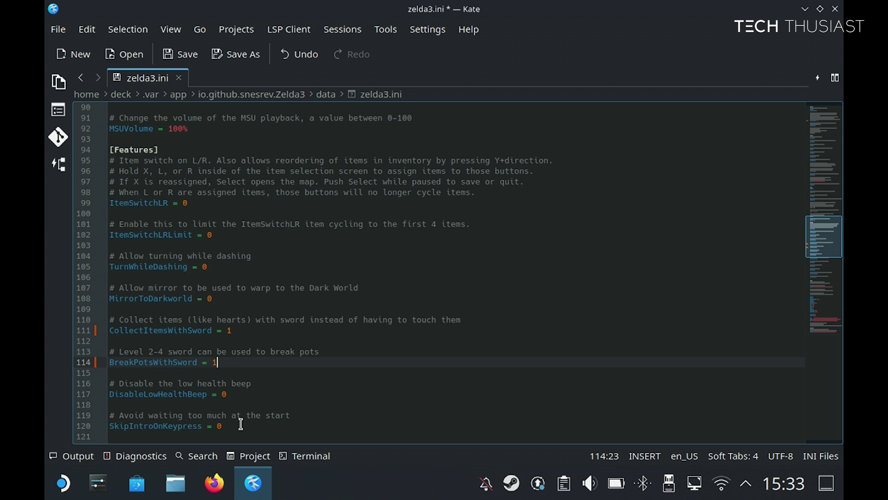
scroll(241, 425, "down", 1)
left_click(241, 424)
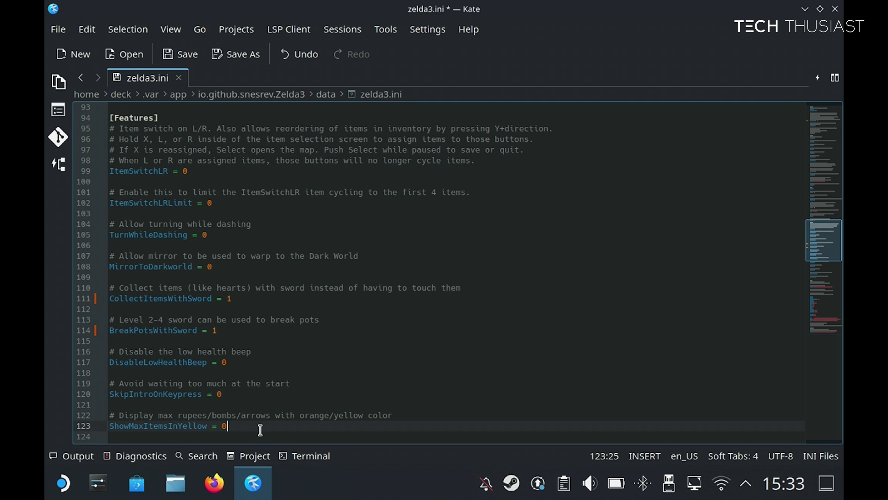
type("1")
Set MiscBugFixes to 1 in the Features section to enable the various Zelda bug fixes.
scroll(269, 414, "down", 1)
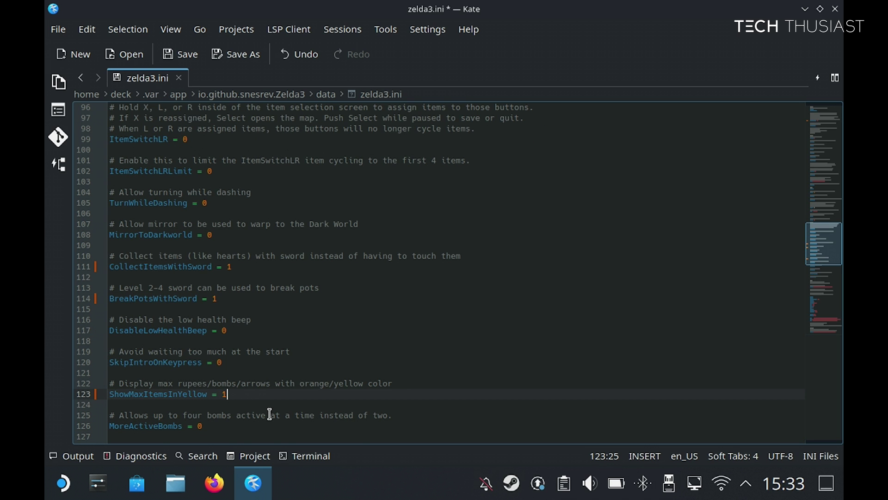
scroll(270, 414, "down", 1)
scroll(234, 418, "down", 1)
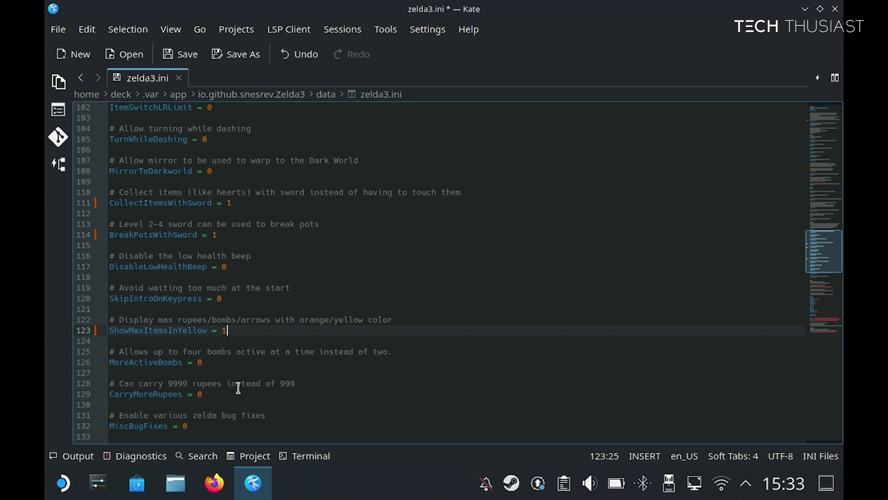
scroll(217, 400, "down", 1)
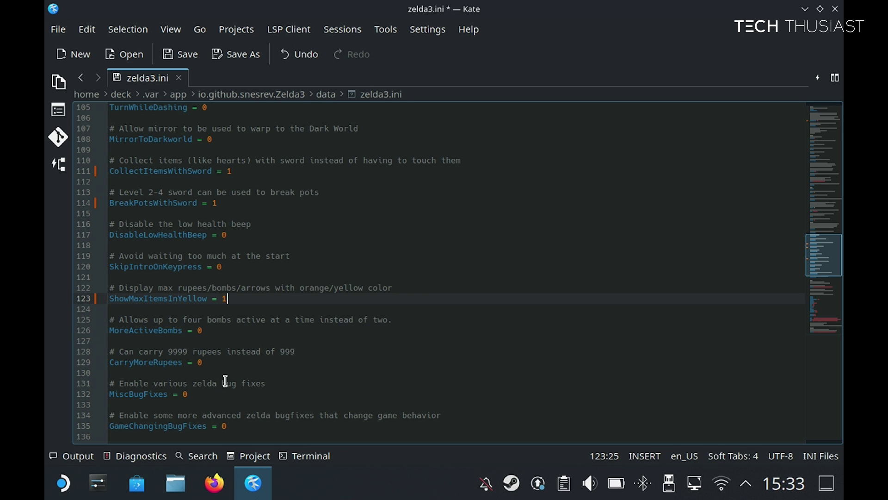
left_click(202, 392)
key("BackSpace")
type("1")
Review the remaining Features options and the KeyMap and GamepadMap control assignments.
scroll(229, 358, "down", 1)
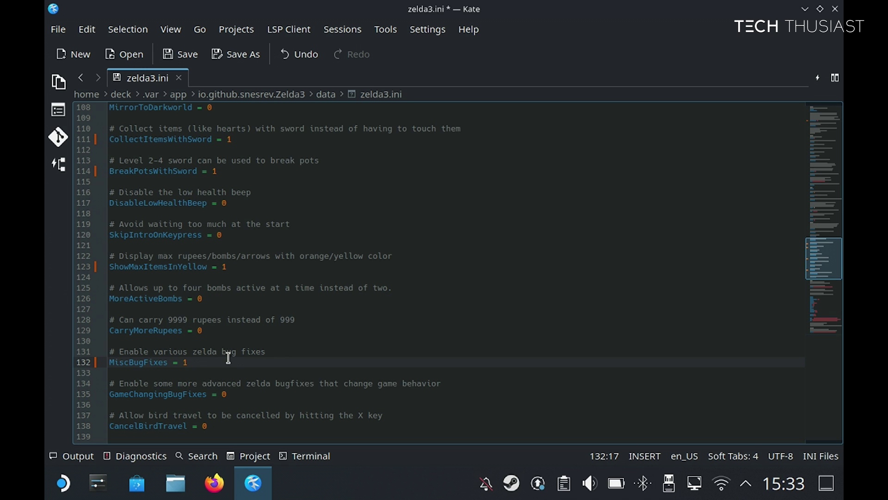
scroll(229, 357, "down", 1)
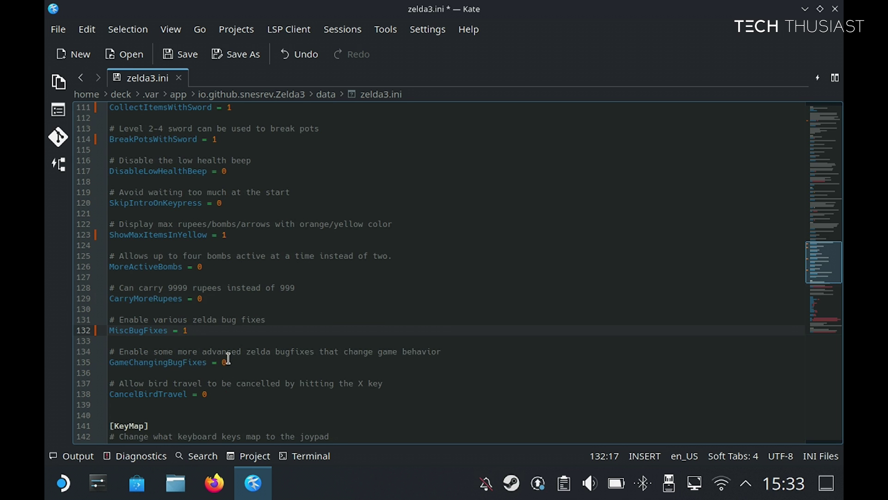
scroll(229, 358, "down", 1)
scroll(228, 358, "down", 7)
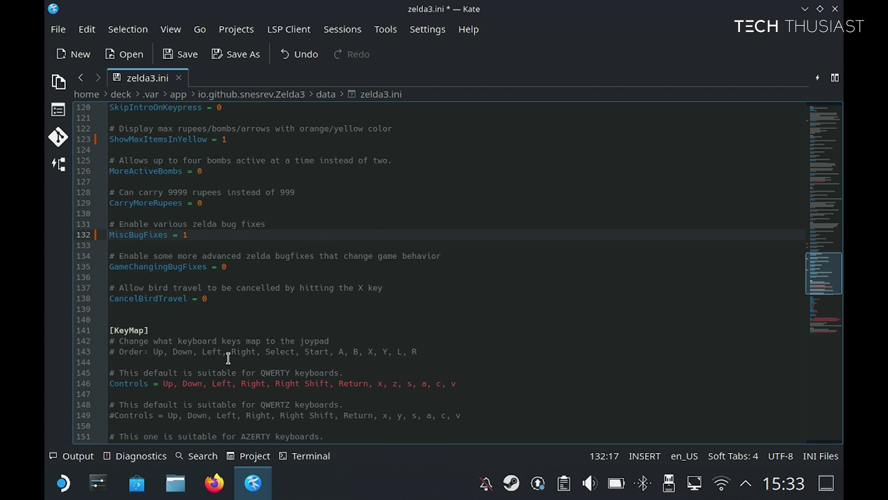
scroll(228, 358, "down", 3)
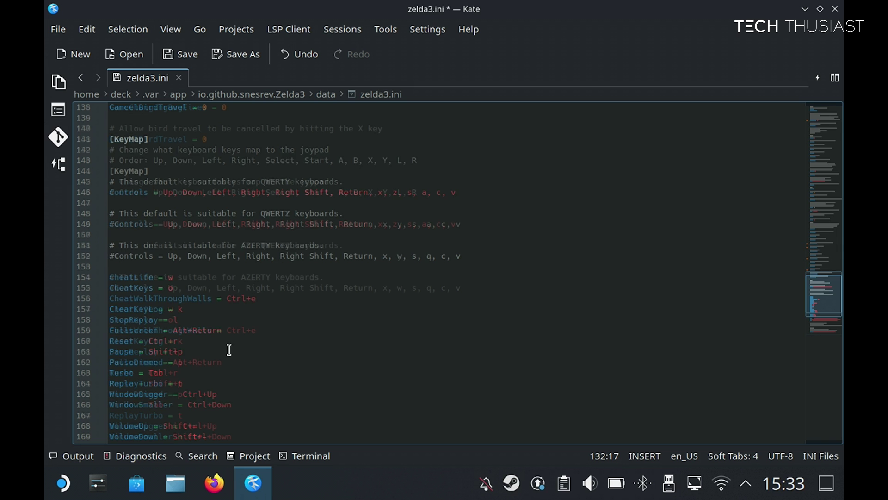
scroll(256, 288, "down", 1)
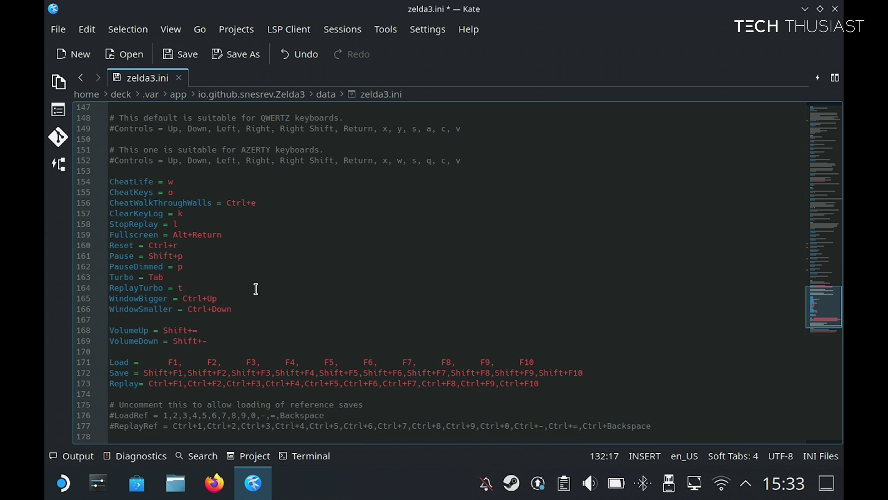
scroll(324, 275, "down", 2)
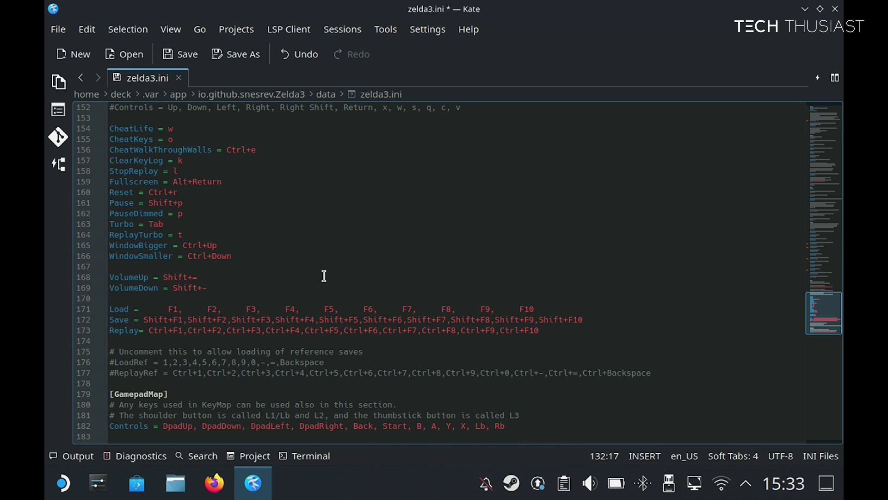
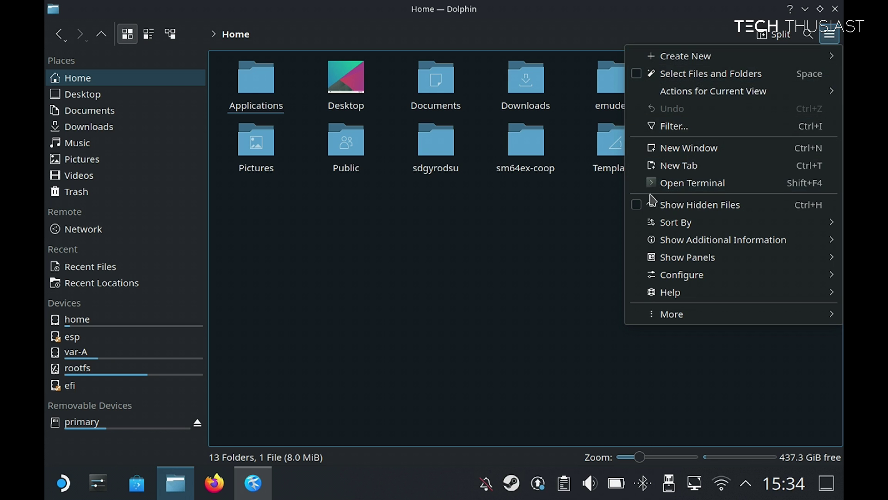
Show hidden files in the home folder and open .var/app/io.github.snesrev.Zelda3/data.
left_click(648, 205)
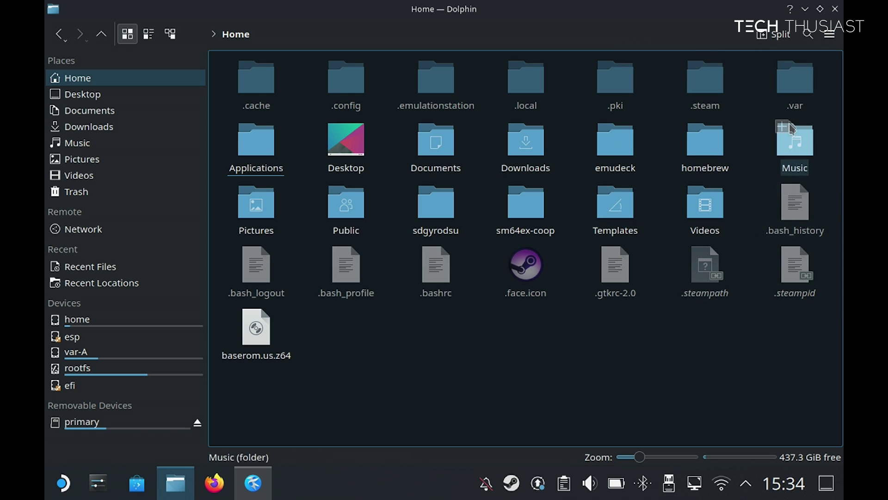
left_click(794, 92)
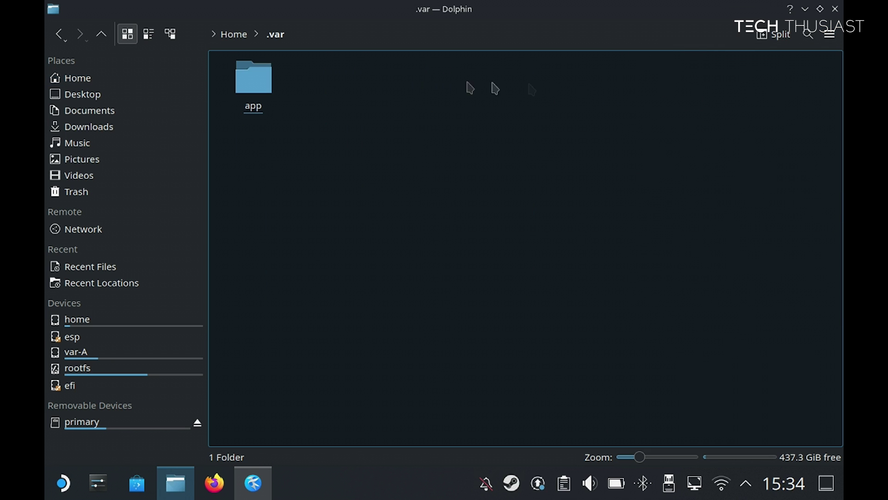
left_click(253, 80)
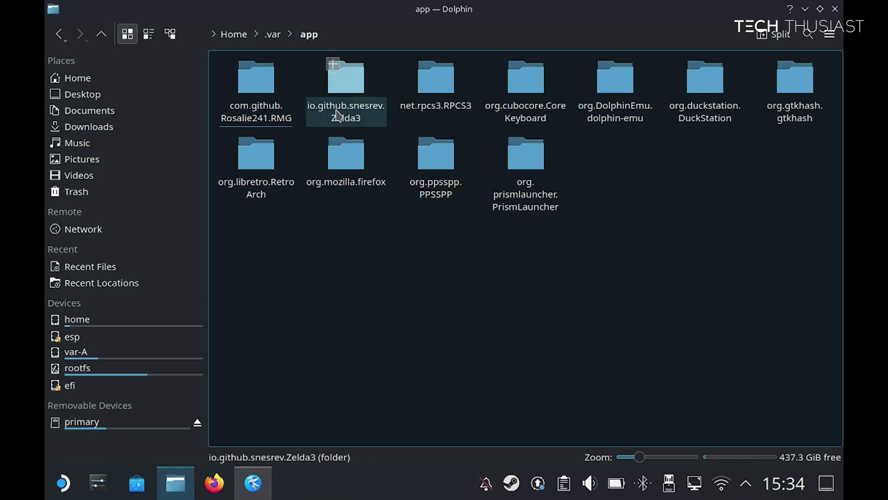
left_click(352, 88)
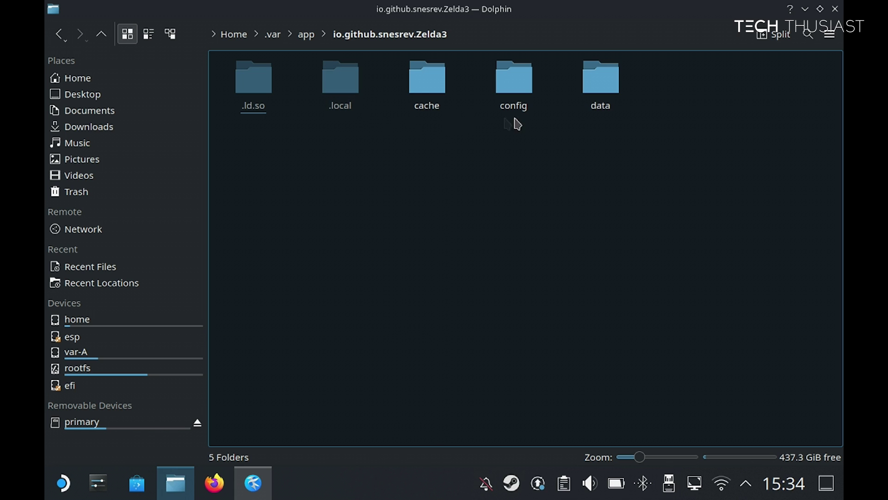
left_click(604, 88)
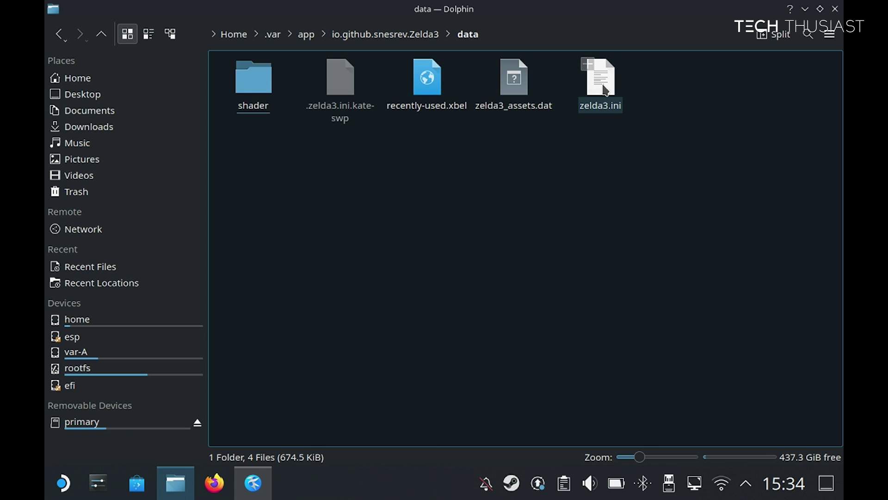
Create a folder named msu inside the Zelda3 data folder and open it.
right_click(339, 176)
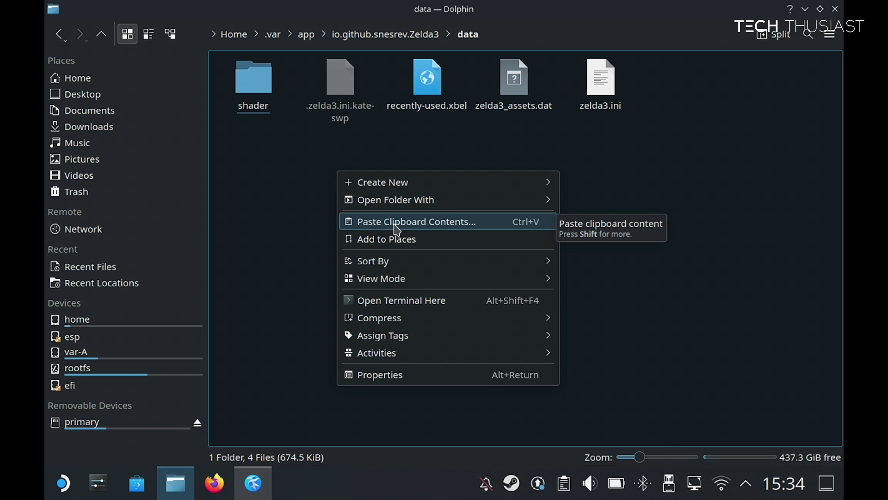
mouse_move(422, 186)
left_click(590, 190)
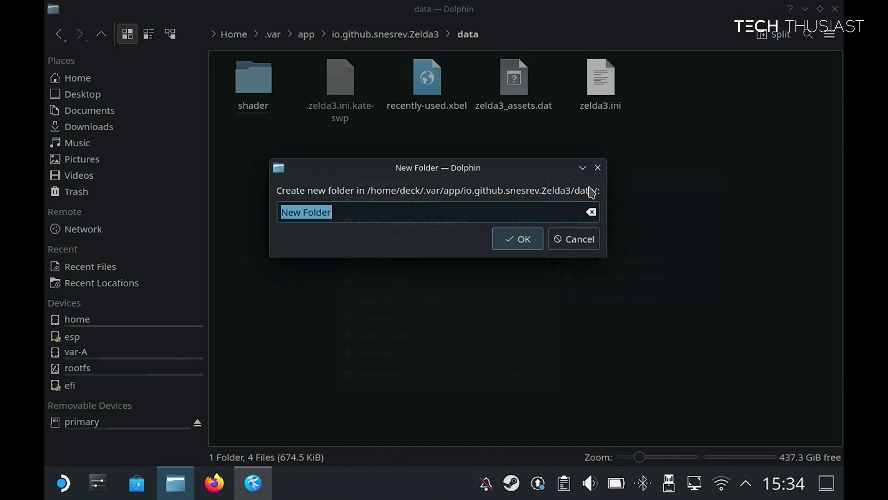
type("msu")
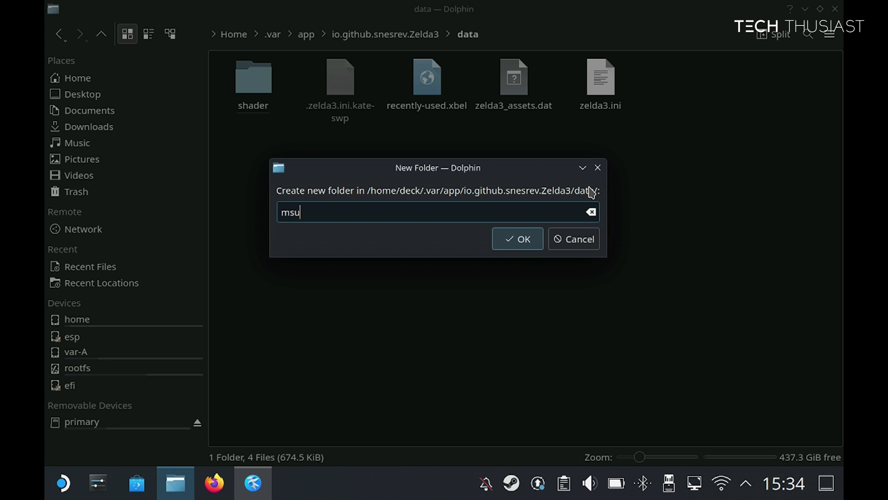
key("Return")
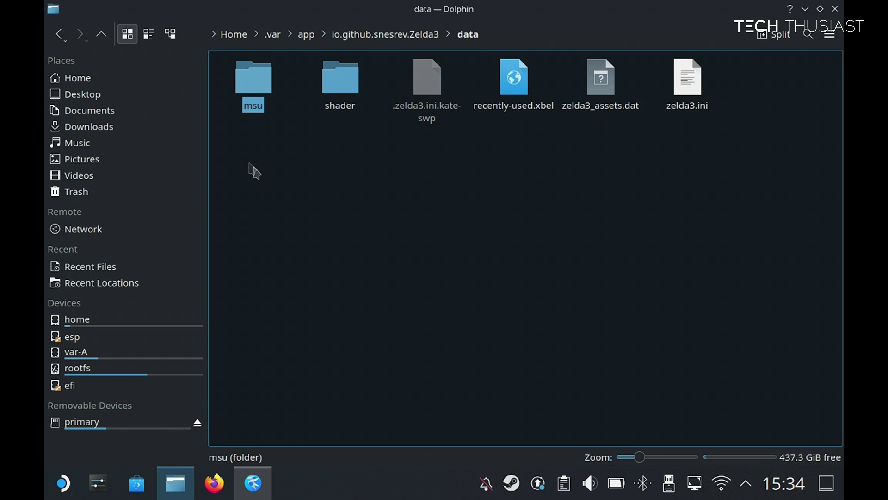
double_click(269, 91)
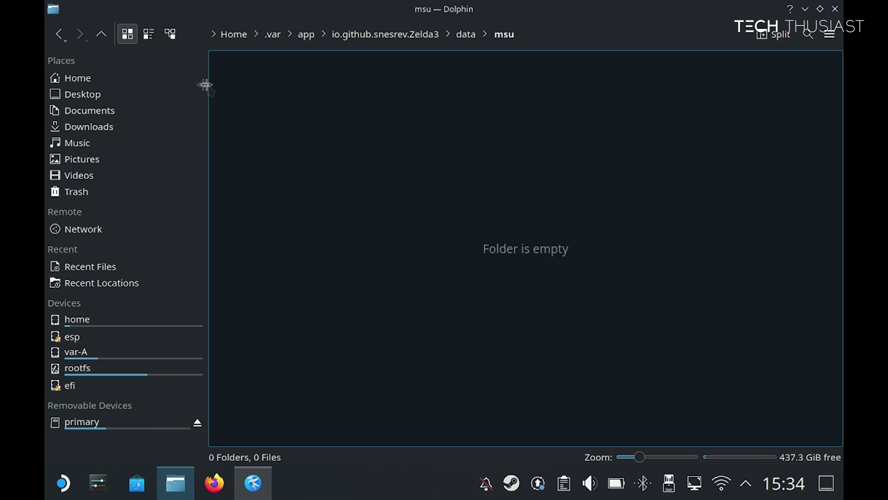
Open the Downloads folder in a separate tab and open the archive A Link to the Past MSU Audio Complete.rar.
right_click(105, 133)
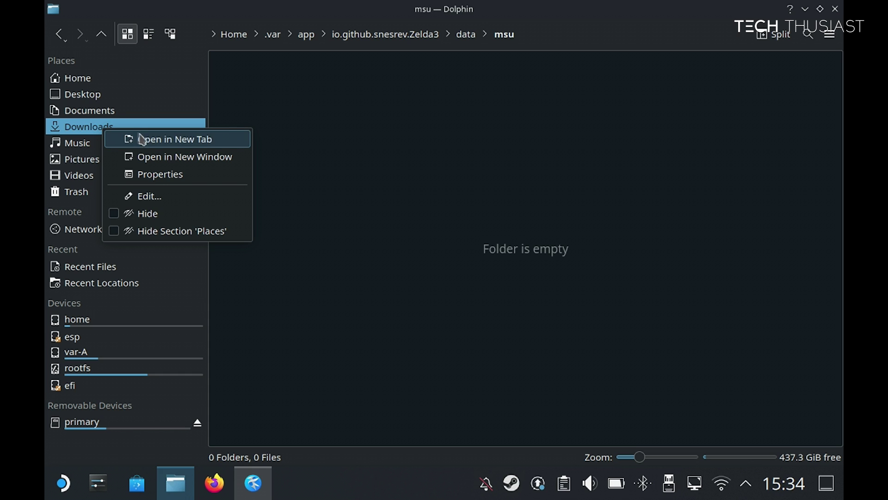
left_click(163, 141)
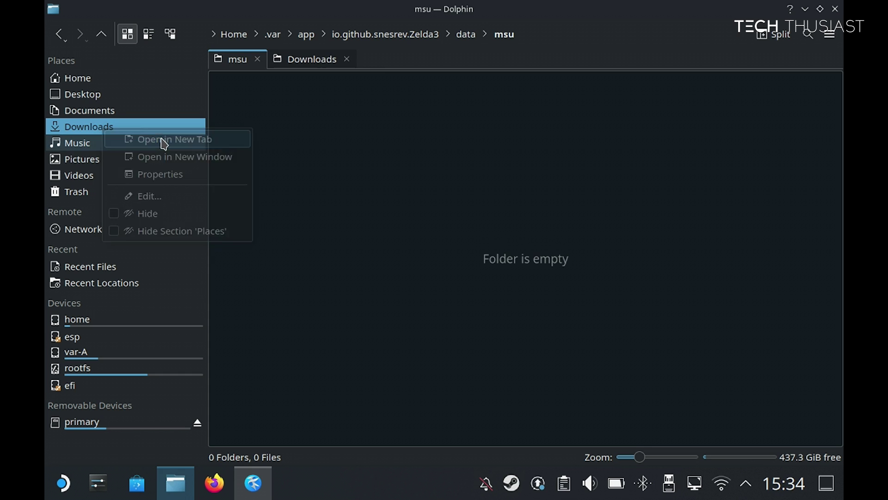
left_click(309, 65)
double_click(260, 113)
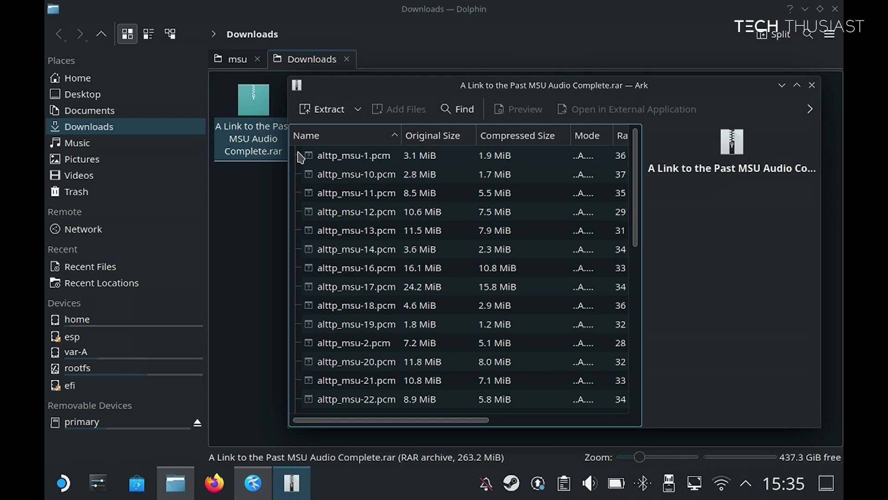
Extract all the .pcm files from the MSU audio archive into the msu folder and close the archive.
left_click(314, 158)
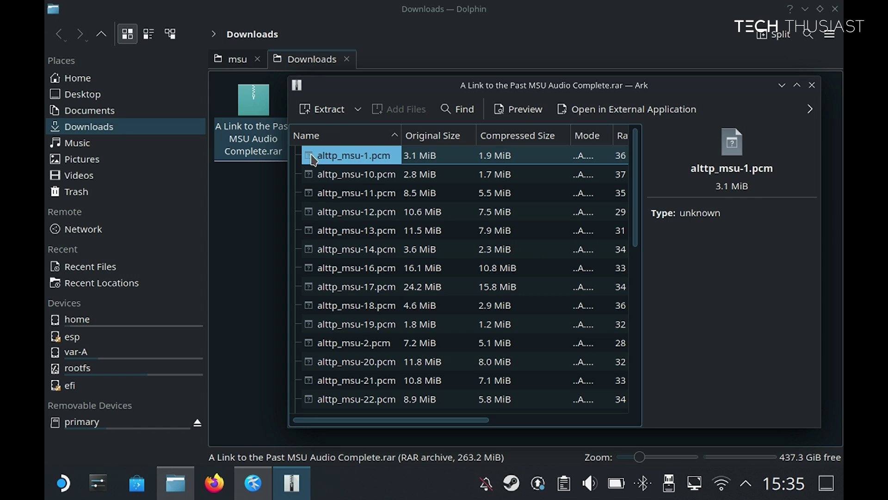
key("ctrl+a")
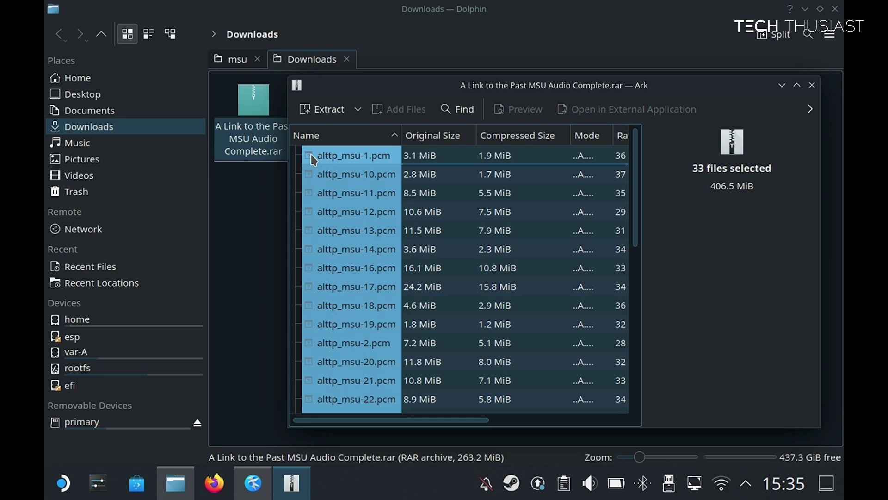
left_click(246, 65)
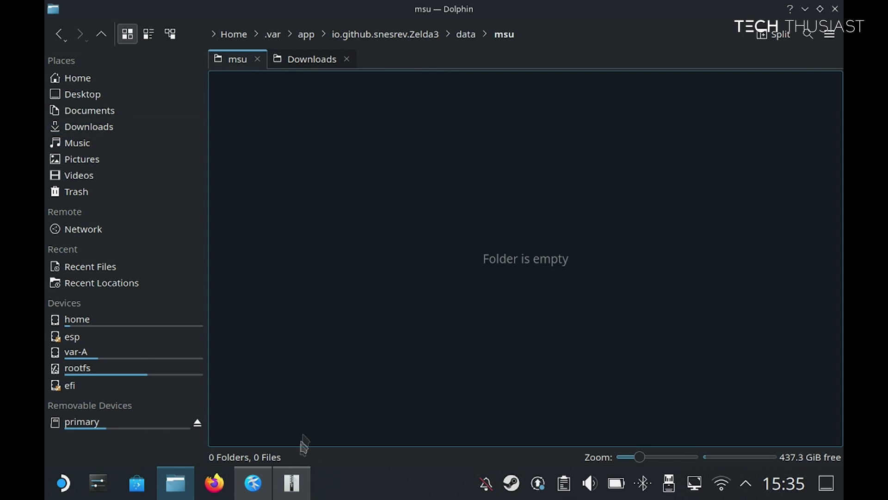
left_click(293, 484)
left_click_drag(341, 160, 258, 177)
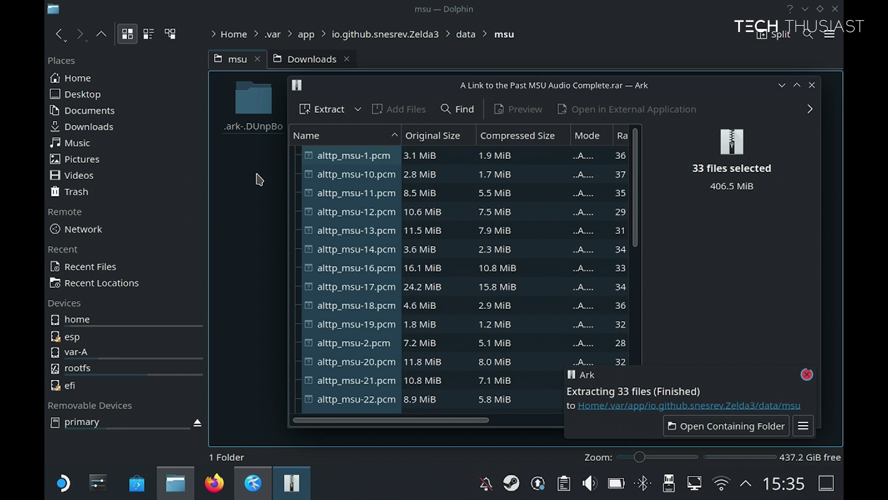
left_click(812, 85)
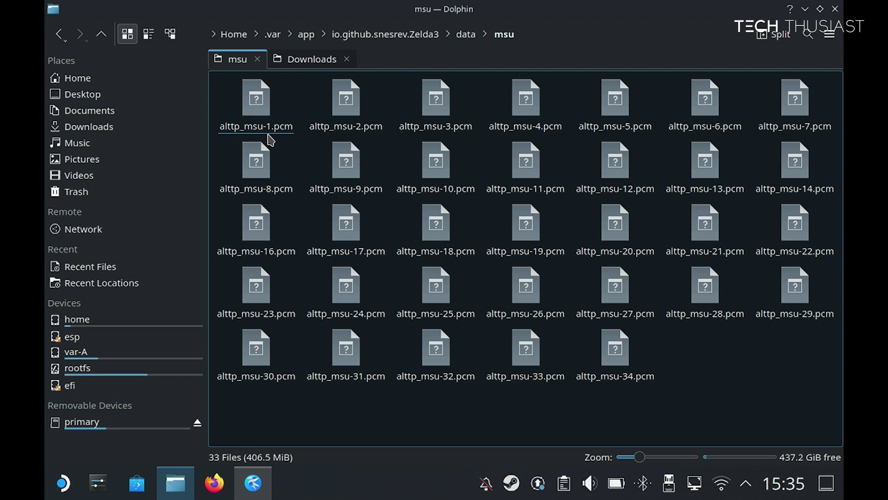
Set AudioSamples to 1024 in the Sound section of zelda3.ini.
left_click(256, 485)
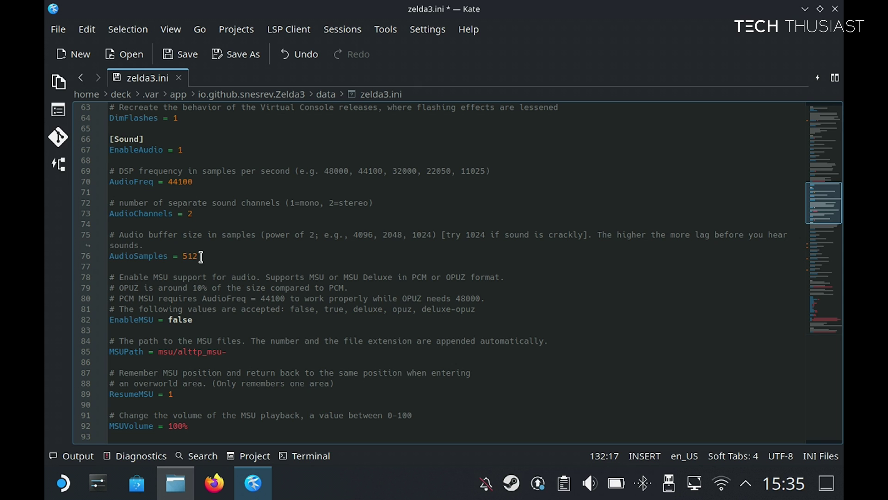
left_click_drag(201, 257, 184, 257)
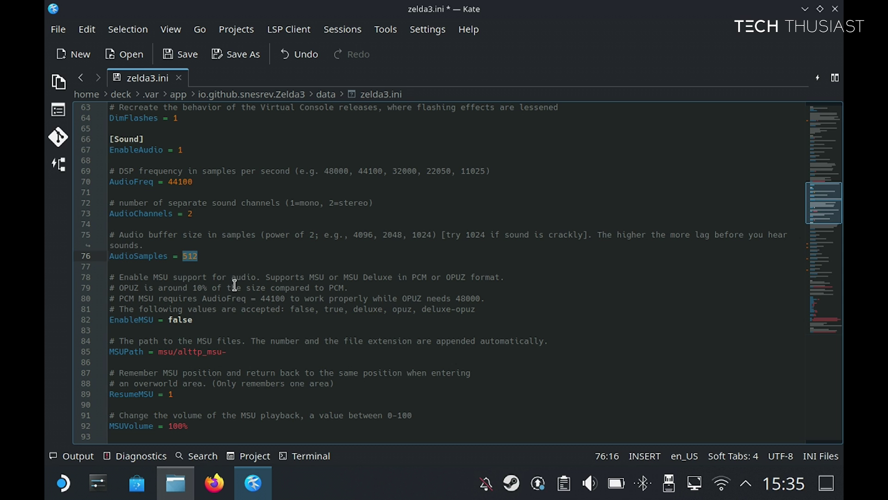
type("1024")
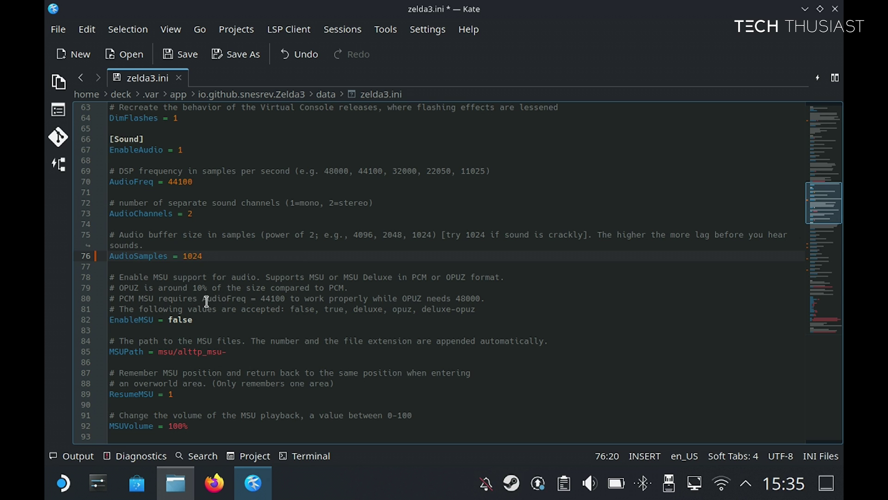
Set EnableMSU to true in the Sound section of zelda3.ini.
left_click(196, 318)
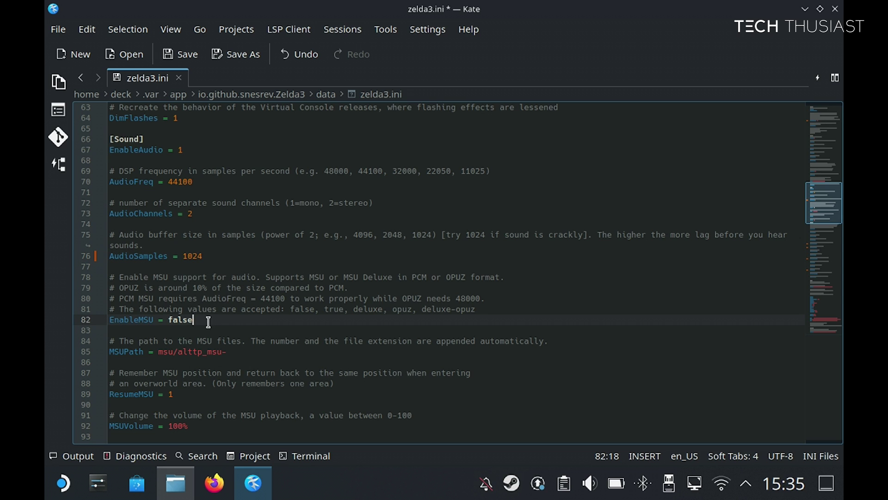
key("BackSpace")
key("BackSpace")
type("true")
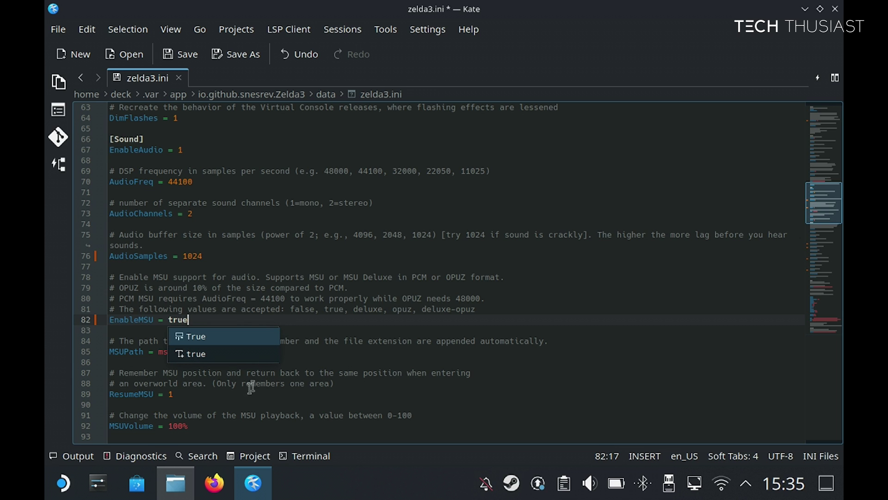
key("Escape")
Set MSUVolume to 50%, save zelda3.ini and close the editor and file manager.
left_click(185, 424)
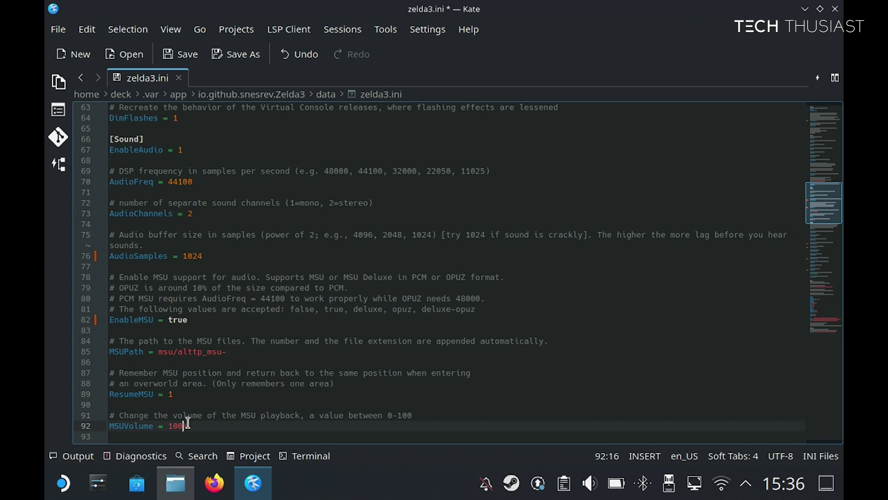
key("BackSpace")
left_click(188, 60)
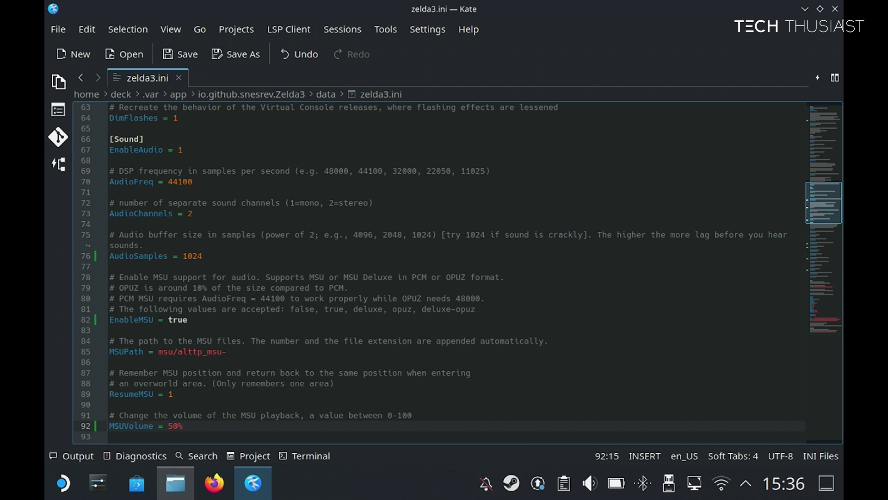
left_click(836, 9)
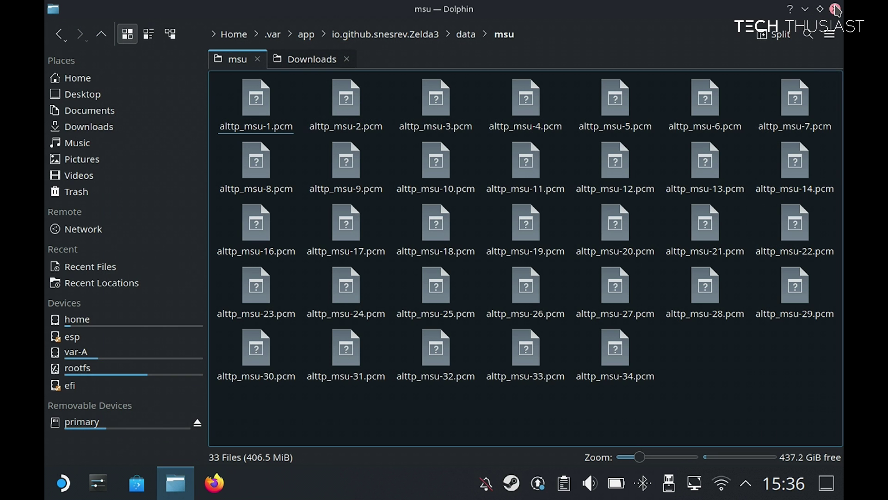
left_click(837, 9)
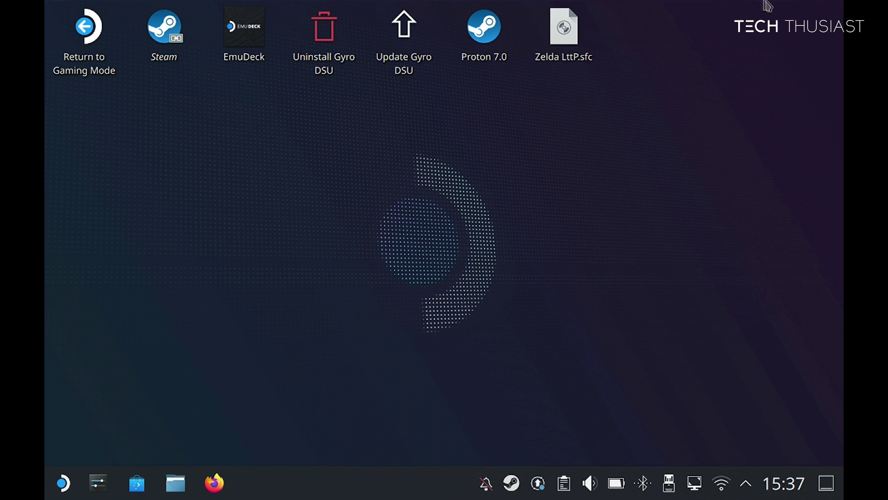
Find Zelda3 among all installed applications and add it to Steam.
left_click(64, 483)
left_click(177, 188)
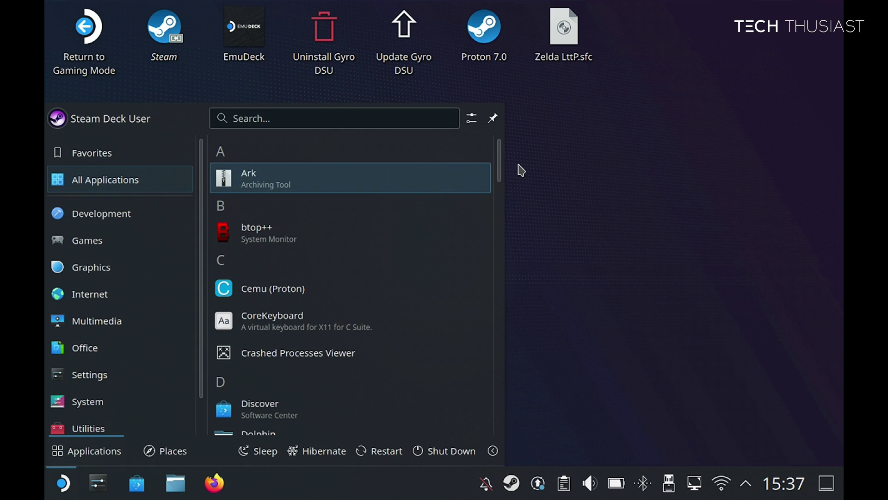
scroll(503, 181, "down", 2)
left_click_drag(504, 181, 497, 424)
right_click(379, 426)
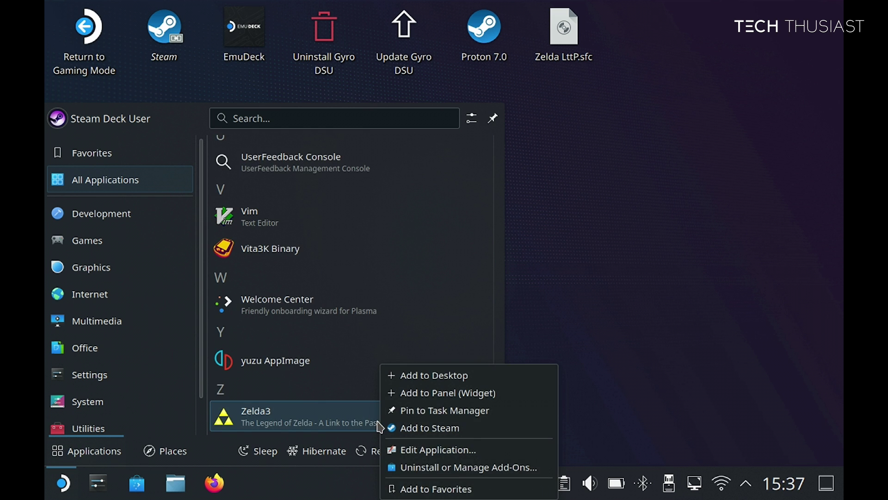
left_click(409, 428)
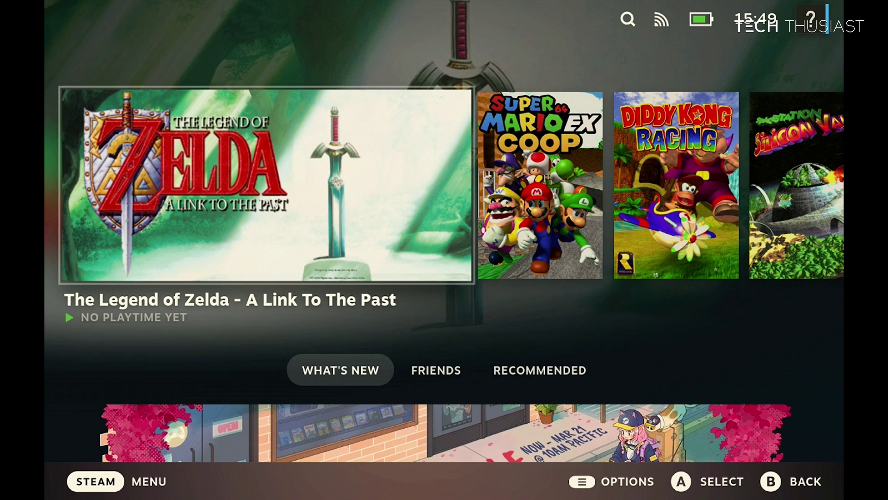
Launch The Legend of Zelda - A Link To The Past in Steam's Gaming Mode and continue past the title screen.
key("Return")
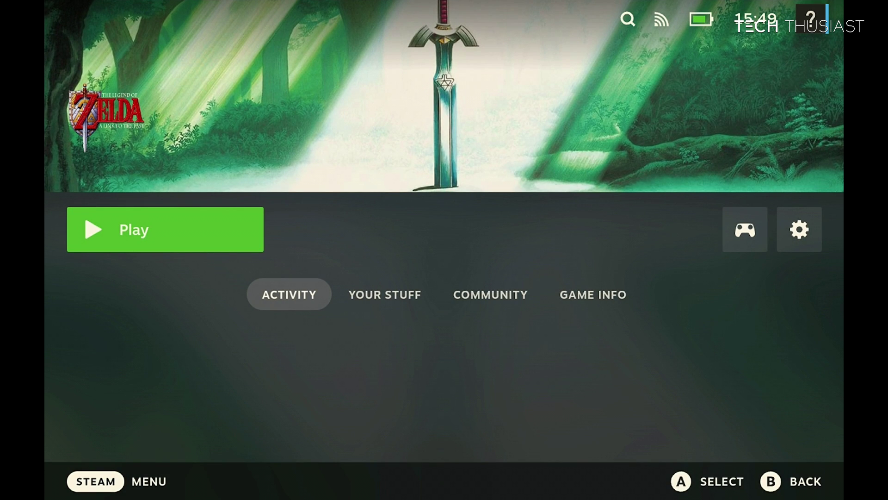
key("Return")
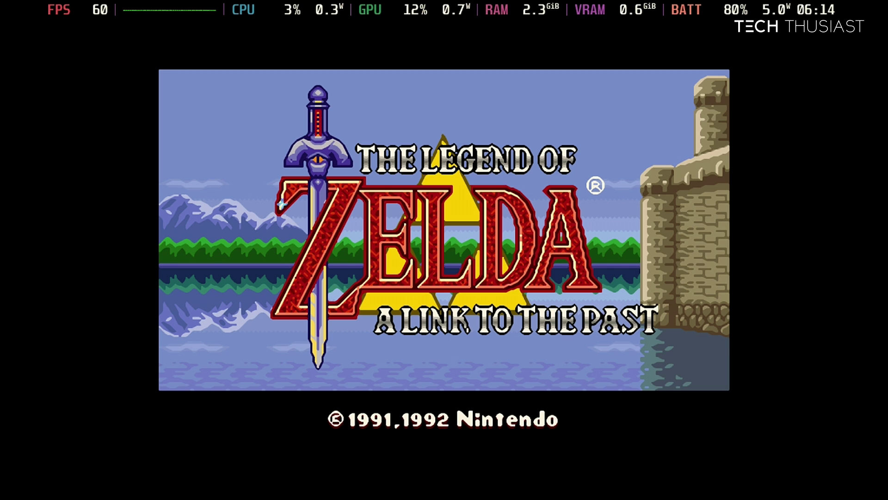
key("Return")
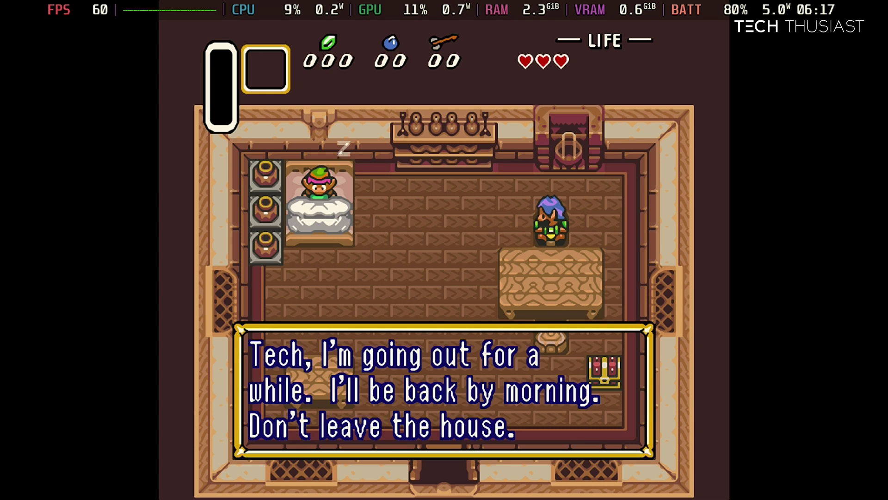
Dismiss the uncle's dialogue, get Link out of bed and open the chest in the house.
key("Return")
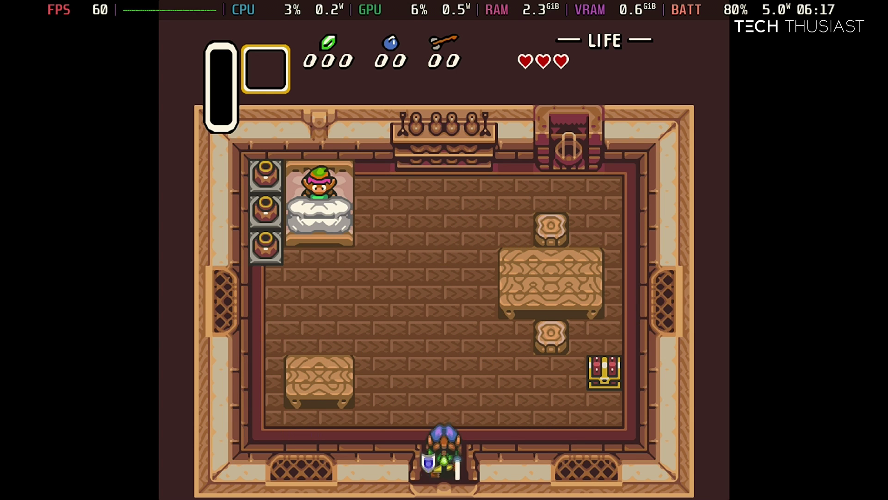
key("Right")
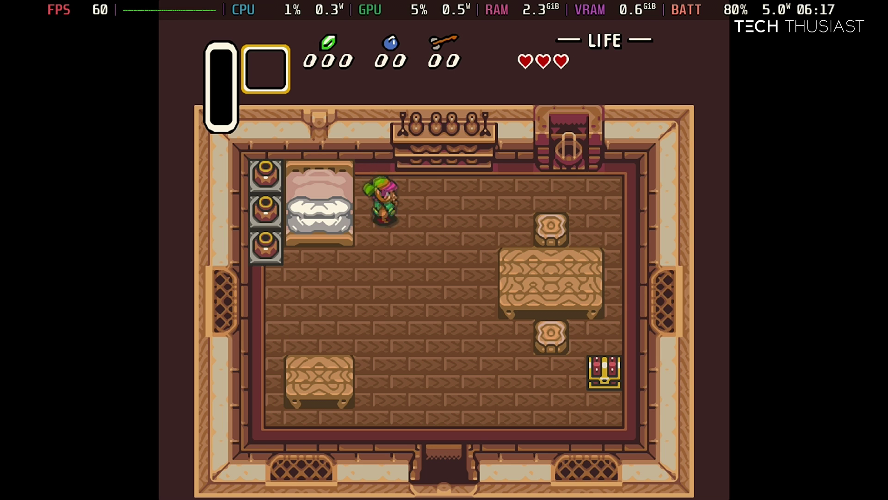
key("Down")
key("Down+Right")
key("Right")
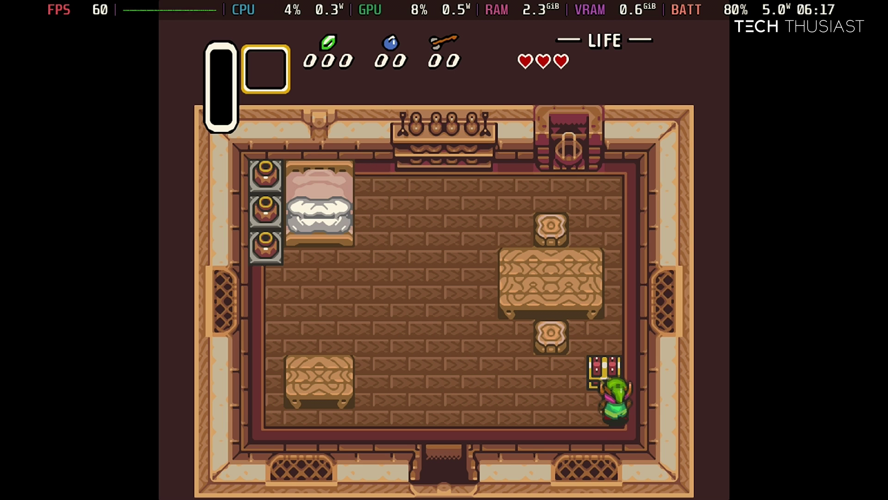
key("Return")
key("Return")
Walk Link out of the house and onto the dirt patch in front of it.
key("Left")
key("Down+Left")
key("Down")
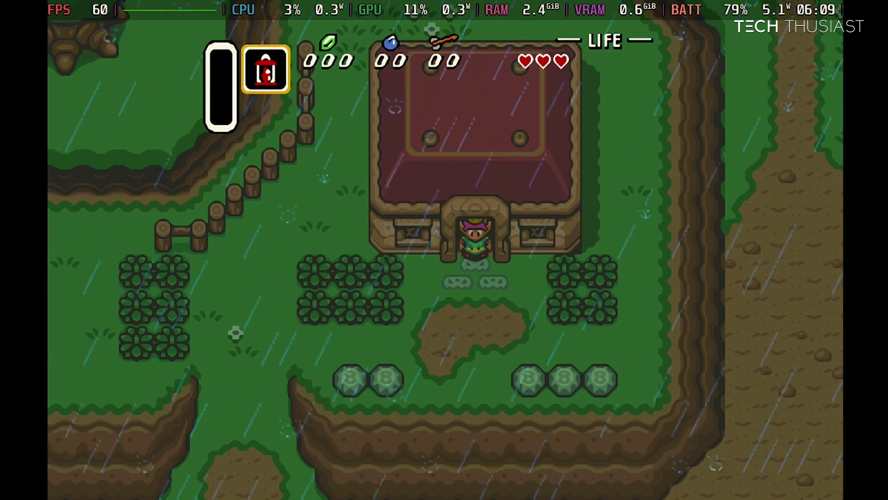
key("Down")
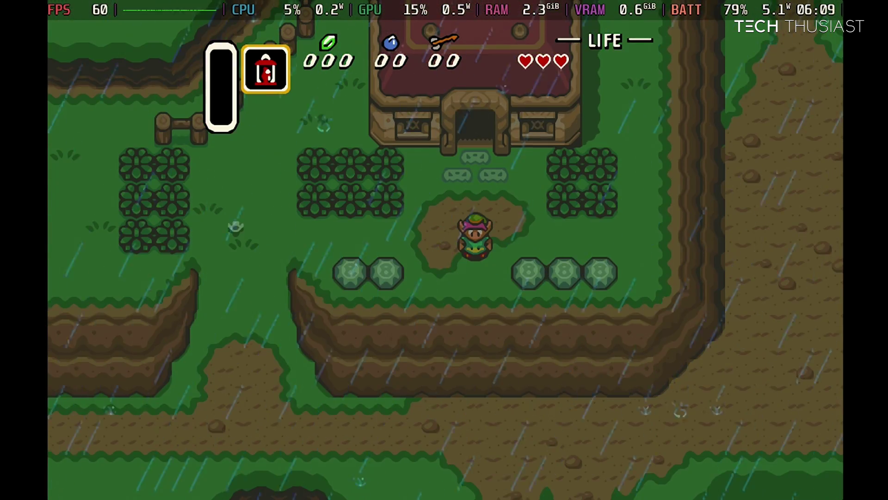
Examine the overworld map around the castle and the area to its east, and close the map.
key("x")
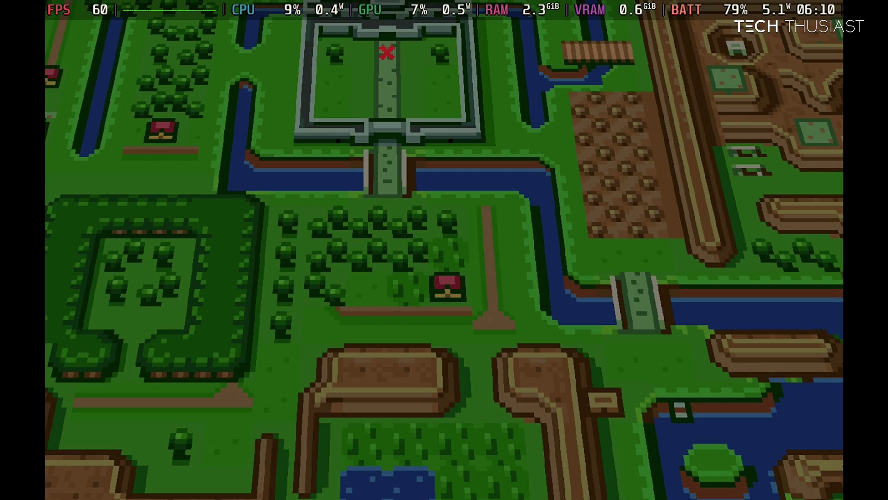
key("Up")
key("Up")
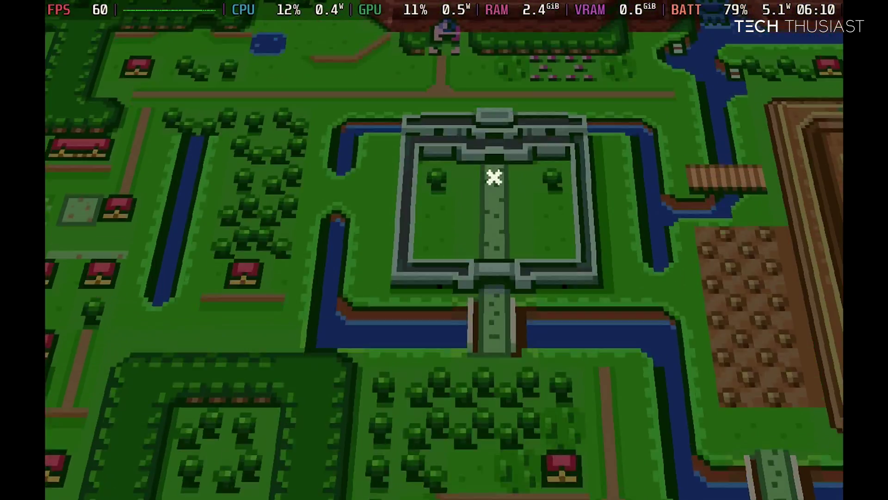
key("Right")
key("Down")
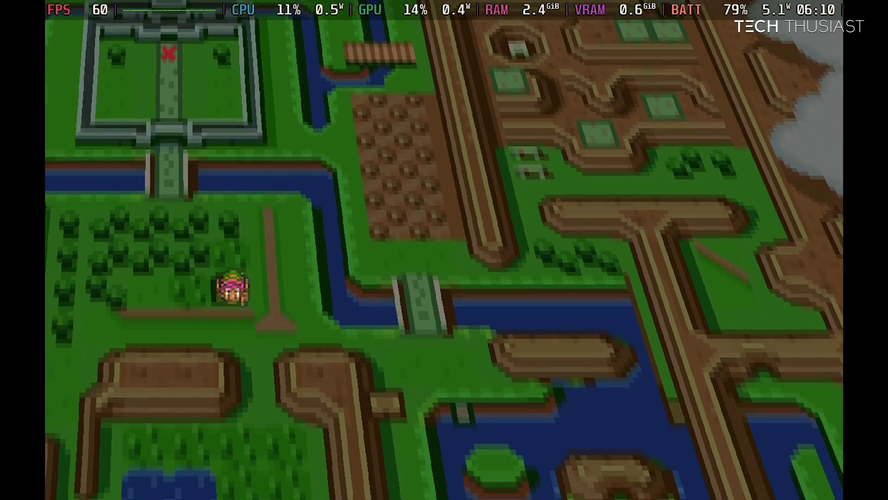
key("x")
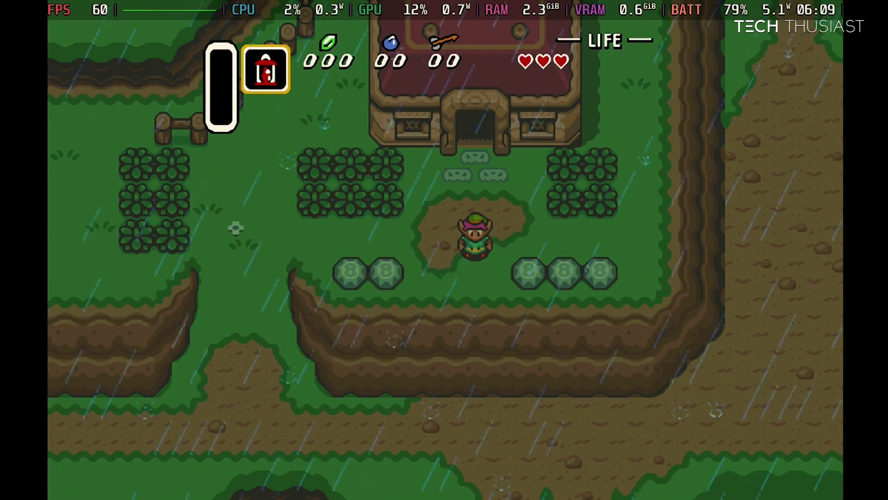
Walk Link west along the path past the fence and north onto the castle bridge.
key("super")
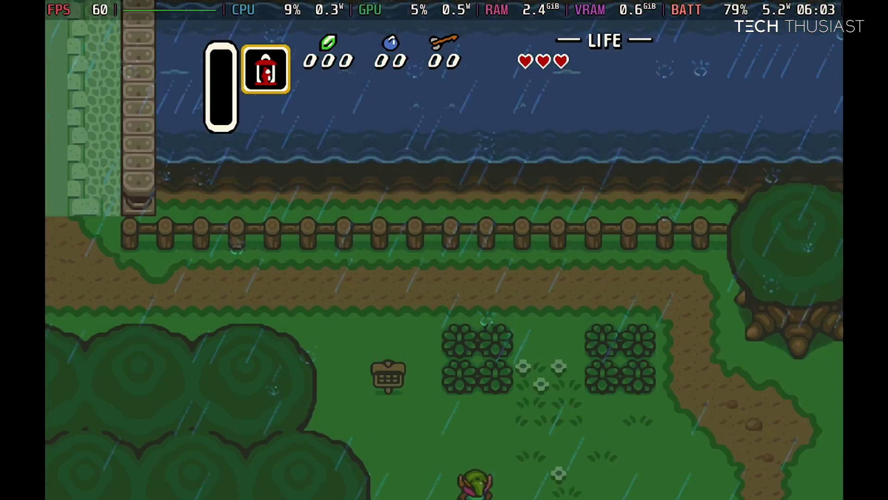
key("Left")
key("Left")
key("Up")
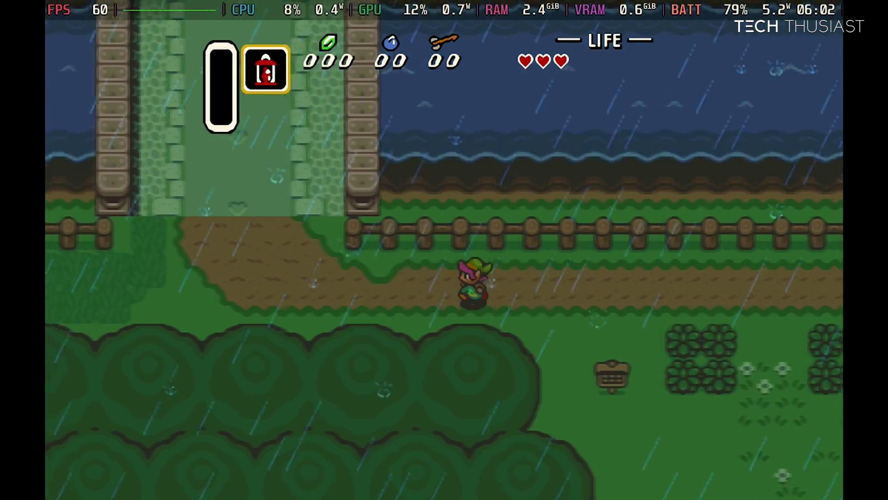
key("Left")
key("Up")
key("Up")
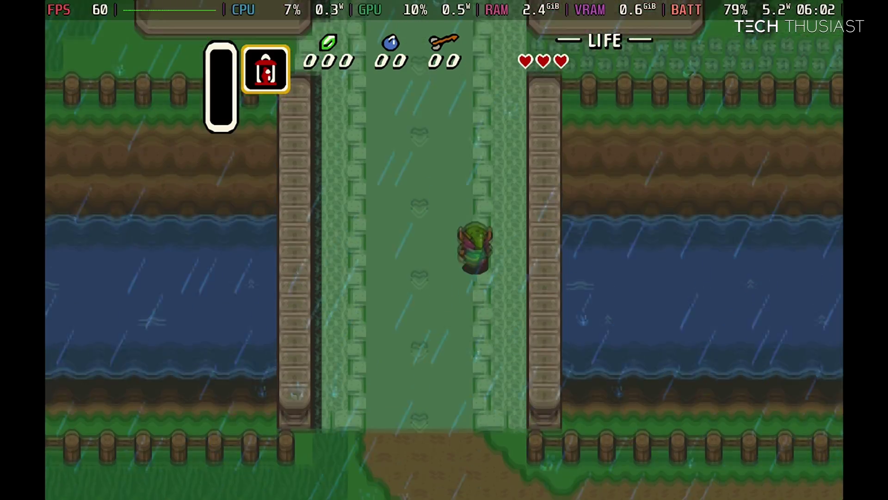
Walk Link off the castle bridge, east along the stone path by the fence and north beside the castle moat.
key("Return")
key("Down")
key("Right")
key("Right")
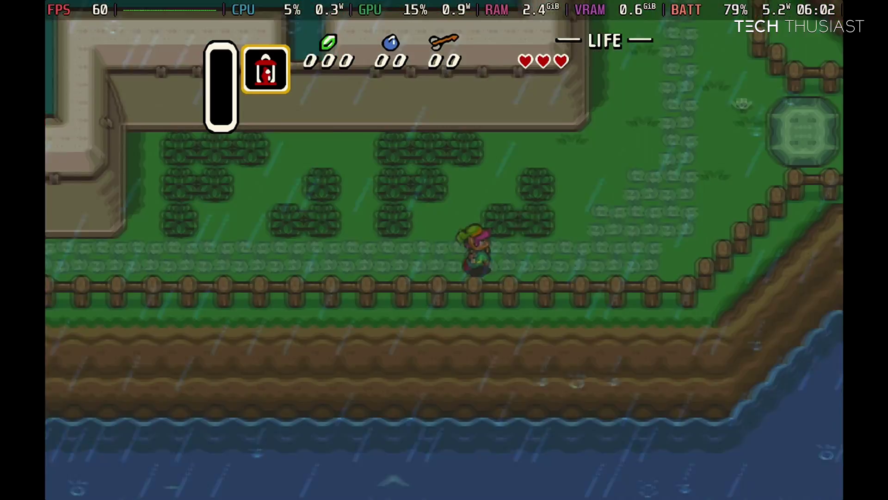
key("Up")
key("Up")
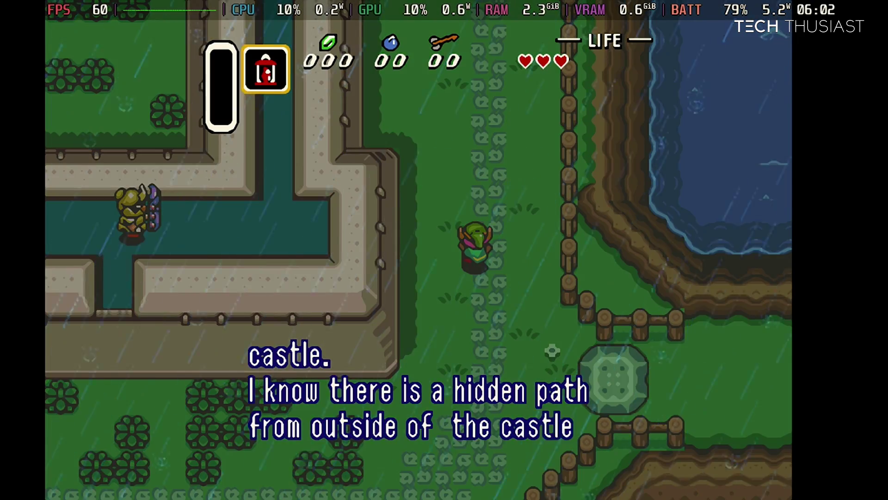
Dismiss the hidden path message, walk Link north to the bush inside the stone ring and enter the passage beneath it.
key("x")
key("Up")
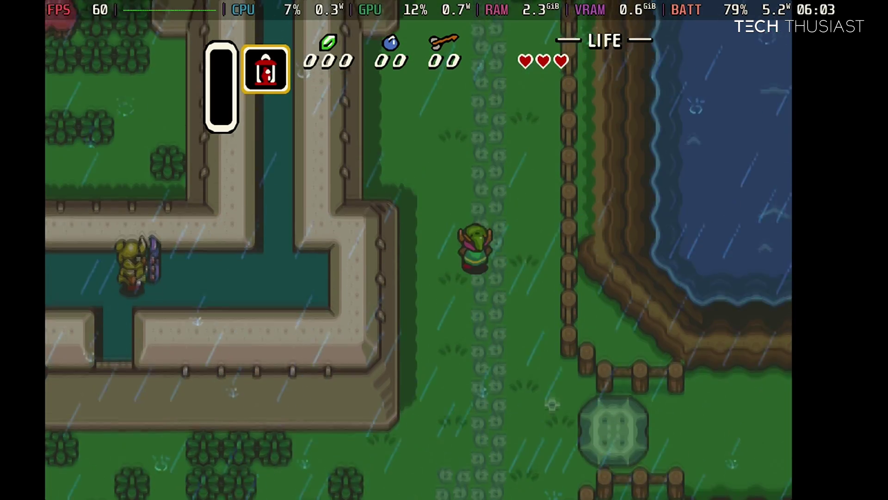
key("Up")
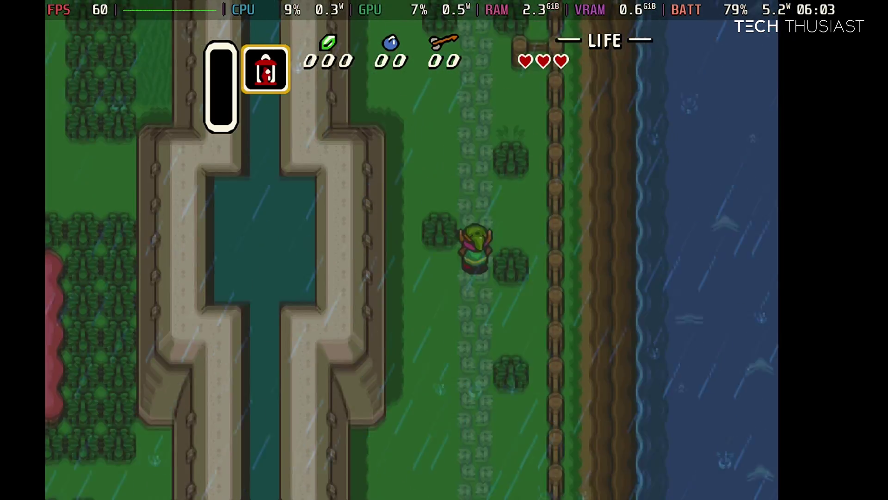
key("Up")
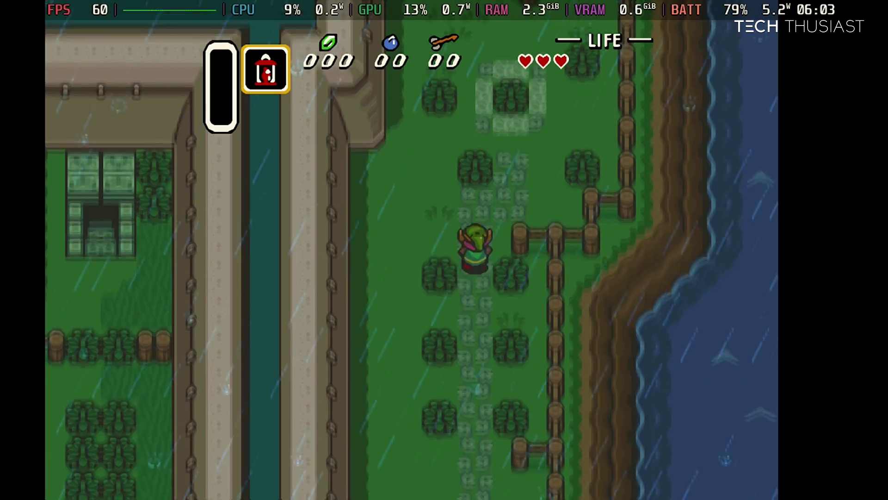
key("Up")
key("x")
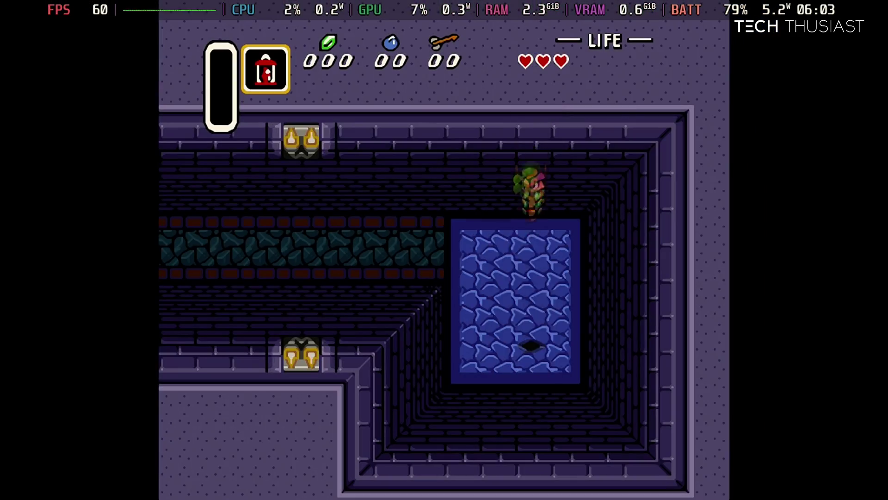
Walk Link west along the underground passage to the wounded uncle and go through his dialogue to receive the sword and shield.
key("Up")
key("Left")
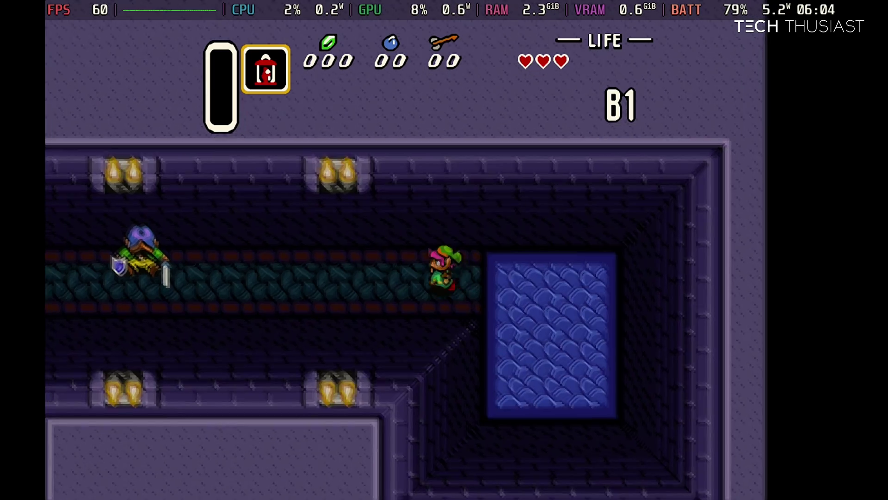
key("Left")
key("x")
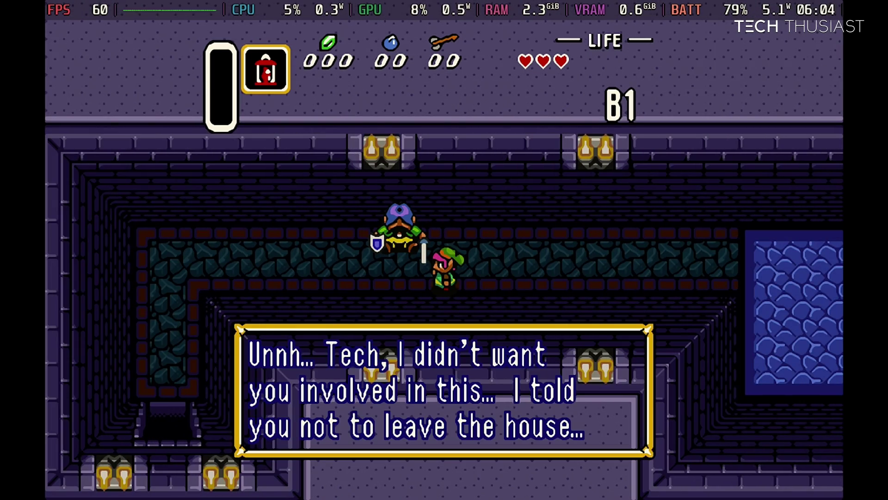
key("x")
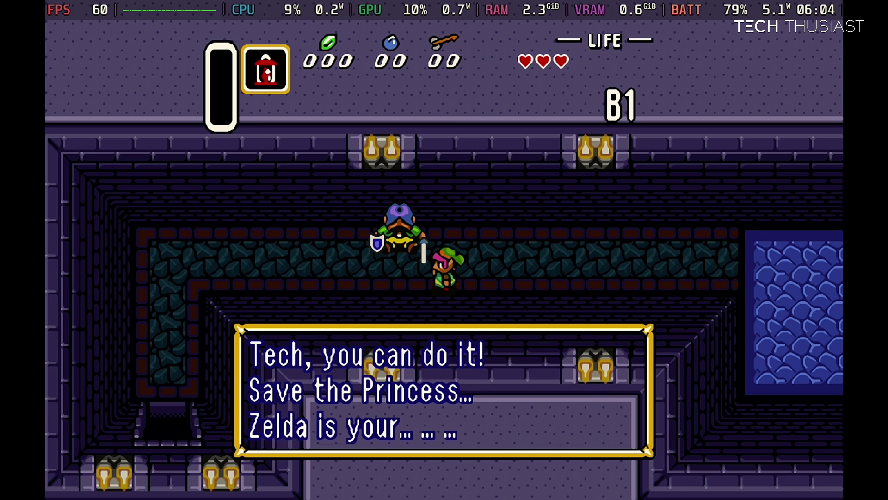
key("x")
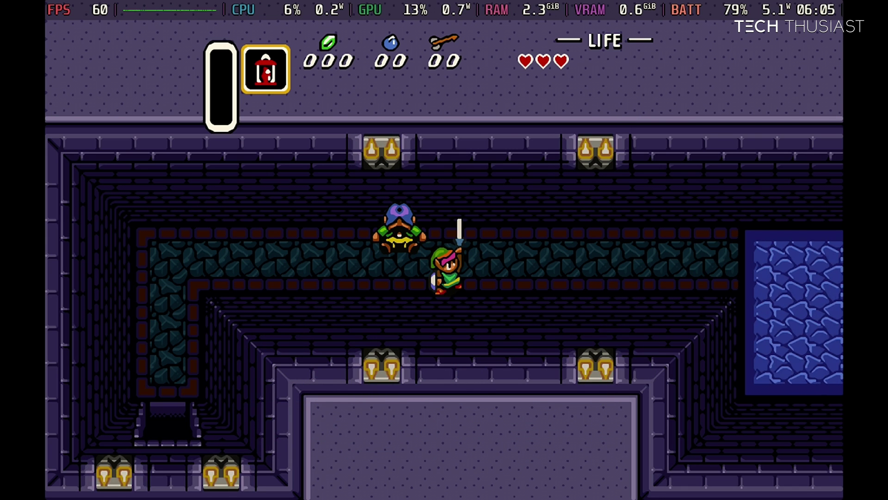
Lead Link out of the passage into the castle courtyard and south through the bushes in the fence gap.
key("Left")
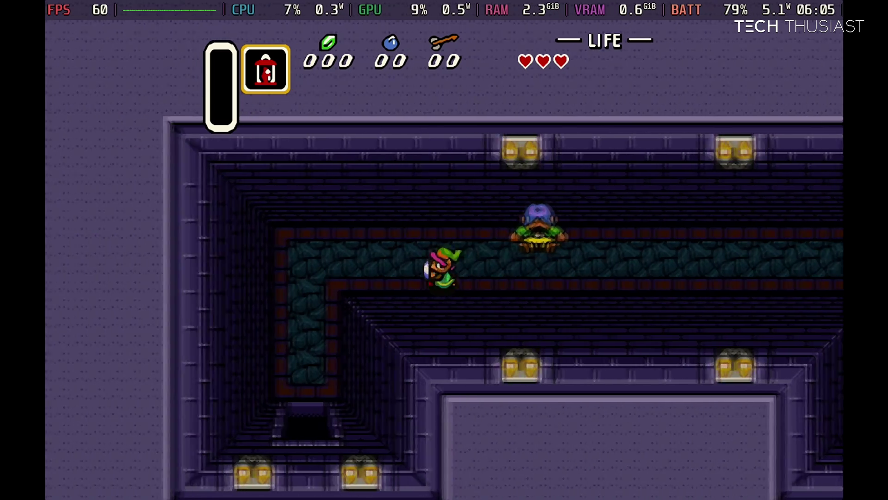
key("Left")
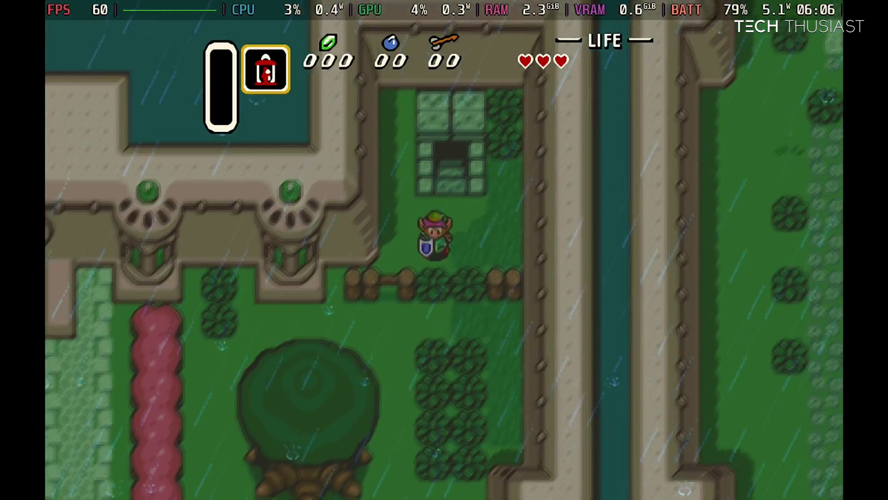
key("Down")
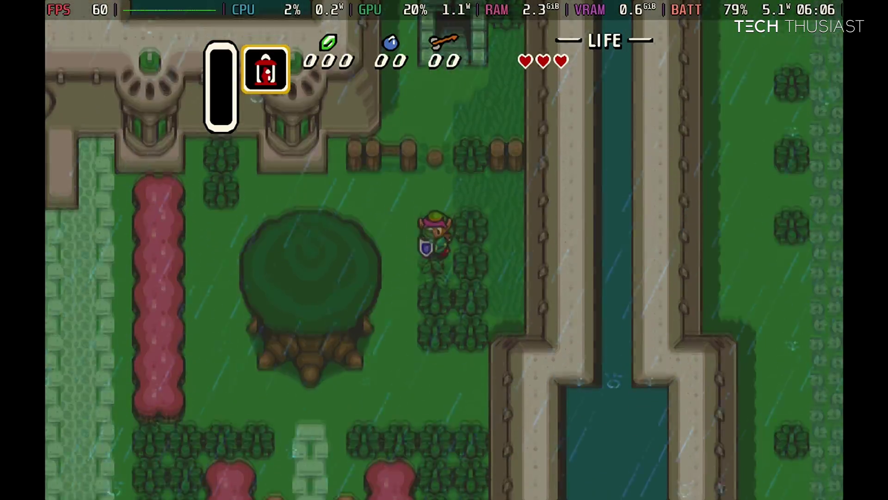
Walk Link southwest past the large tree and cut the bushes beside the pink hedge with the sword.
key("Left")
key("Left")
key("Down")
key("x")
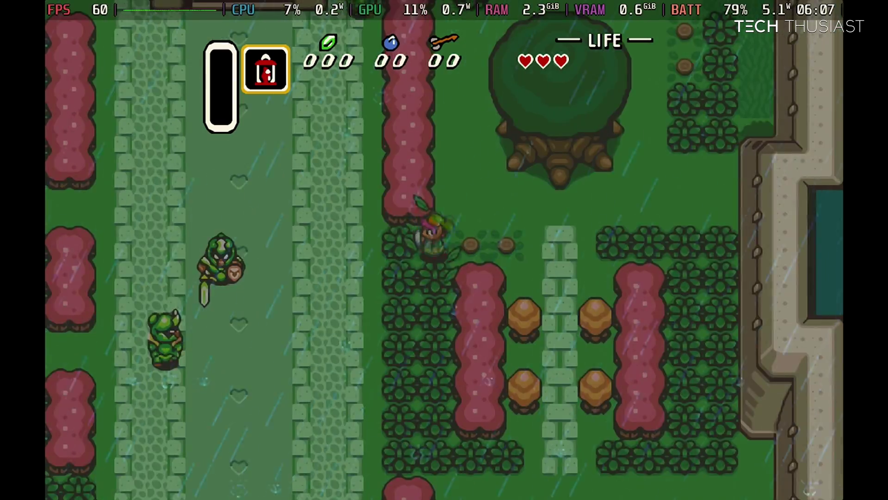